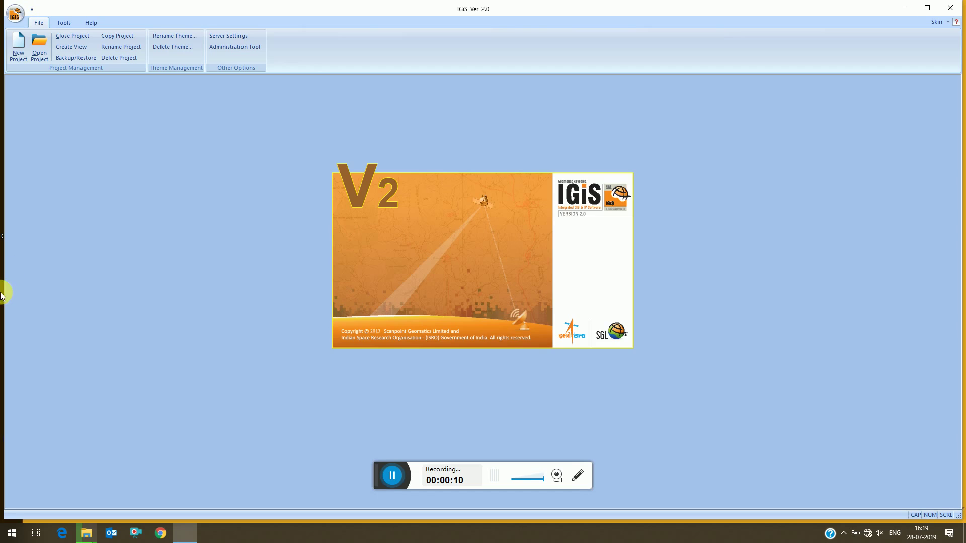
Dismiss the Open Project prompt, start a new project and log in with the account password.
left_click(34, 46)
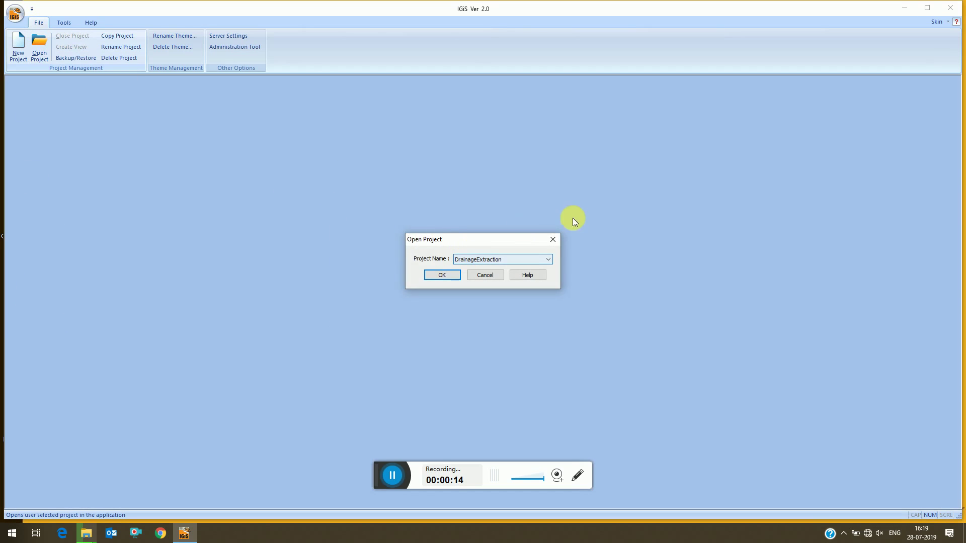
left_click(553, 240)
left_click(17, 46)
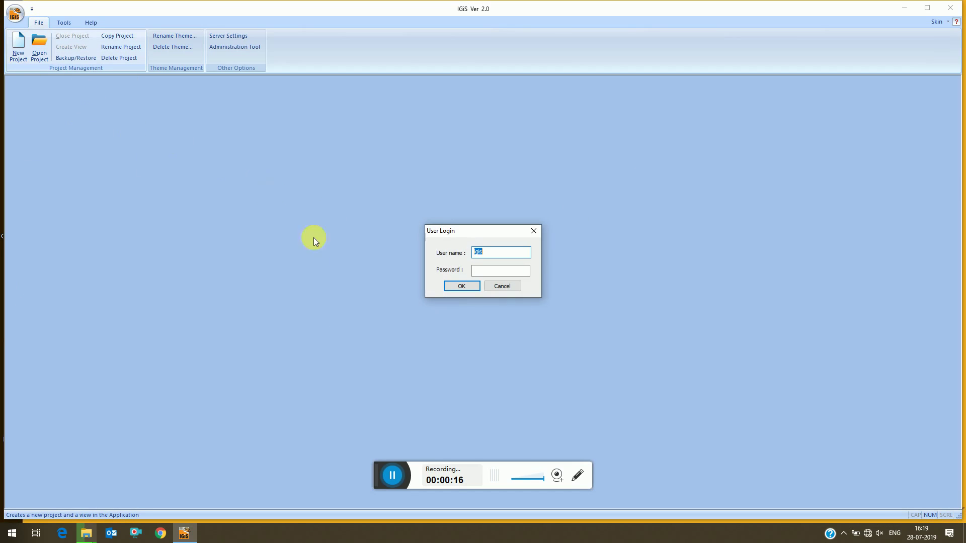
key("Tab")
type("igis")
key("Return")
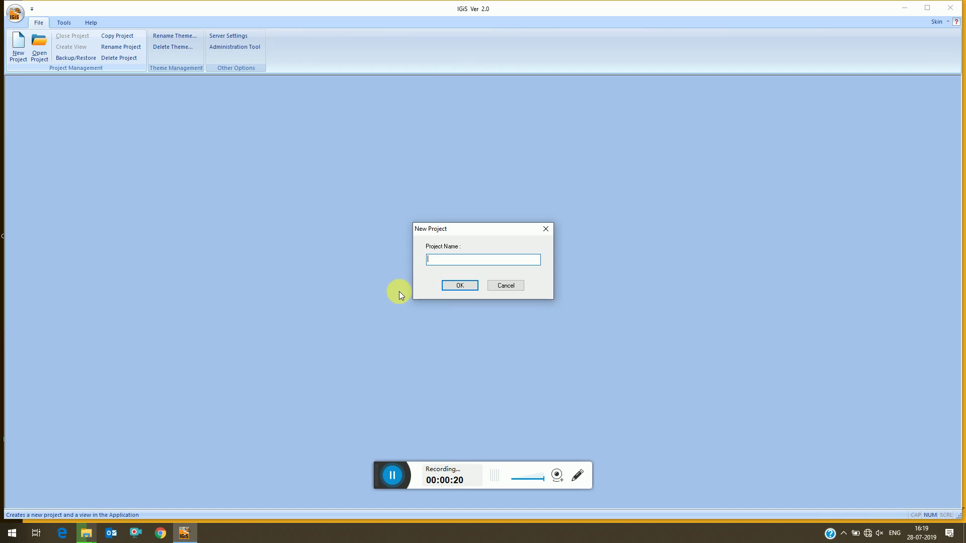
Name the new project TerrainAnlysis and confirm its creation.
type("Ter")
type("rainAnlysis_")
left_click(467, 287)
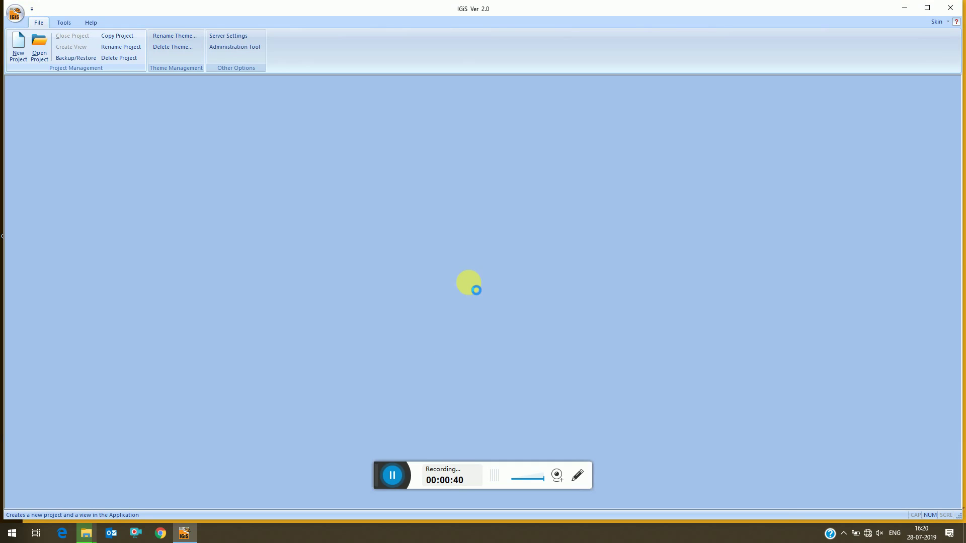
left_click(393, 475)
left_click(392, 475)
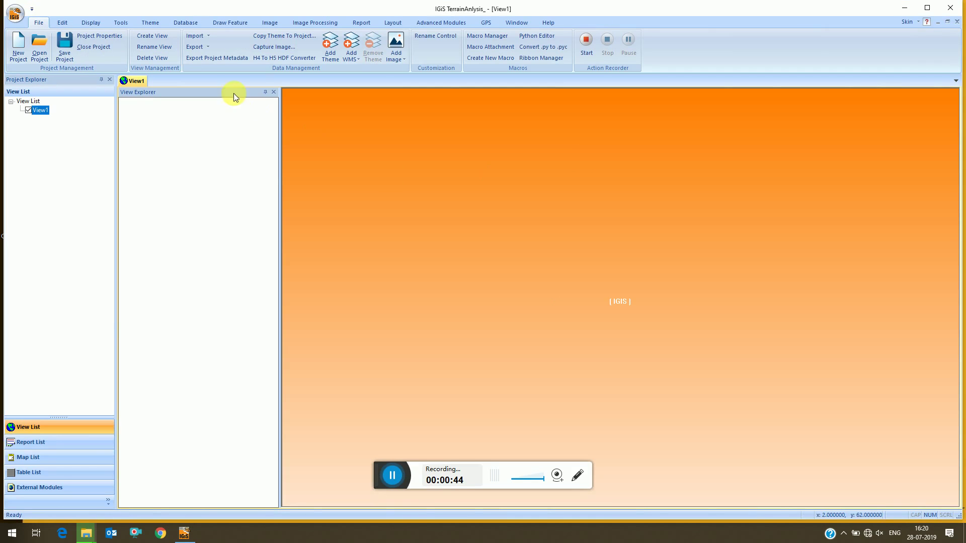
Load DEM_Sample.tif into View1, confirm the band selection, and switch to Advanced Modules.
left_click(393, 46)
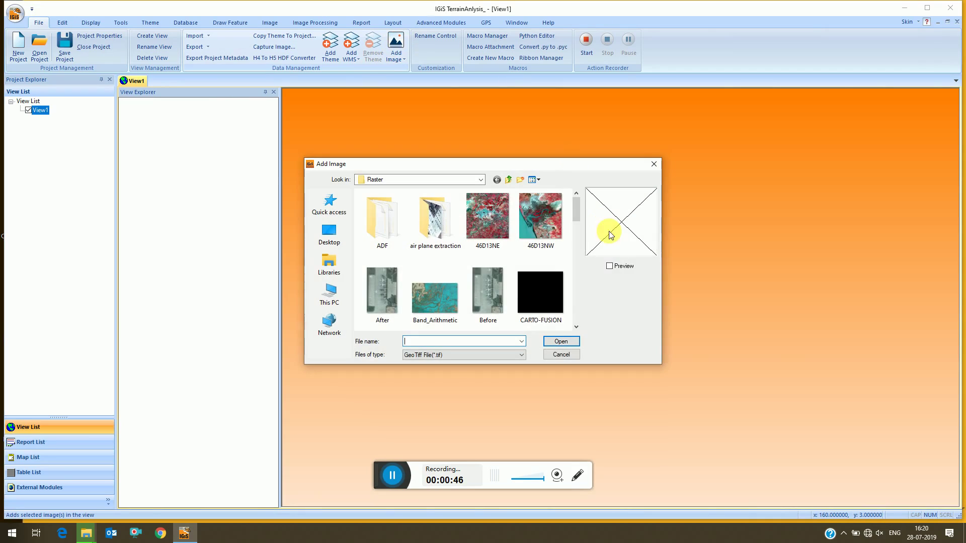
type("dem")
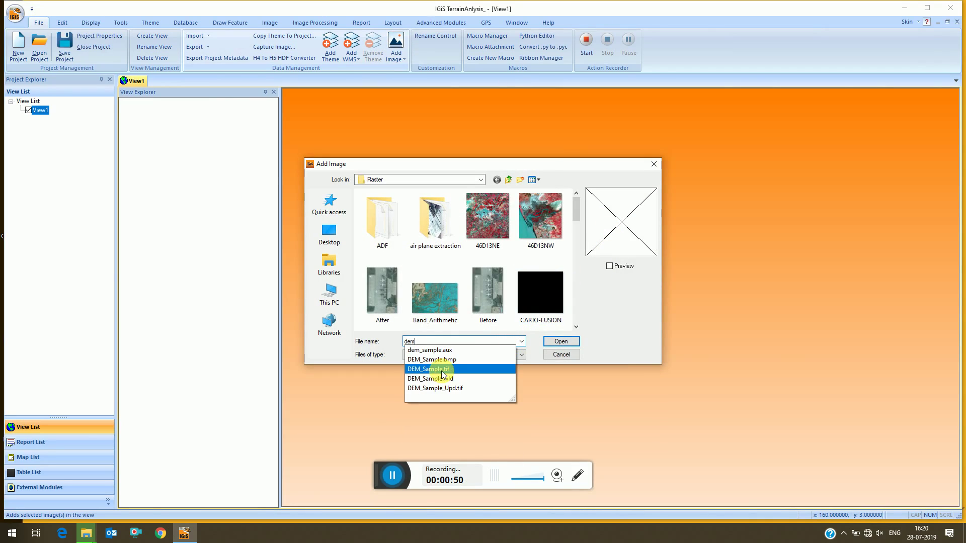
left_click(438, 370)
left_click(563, 343)
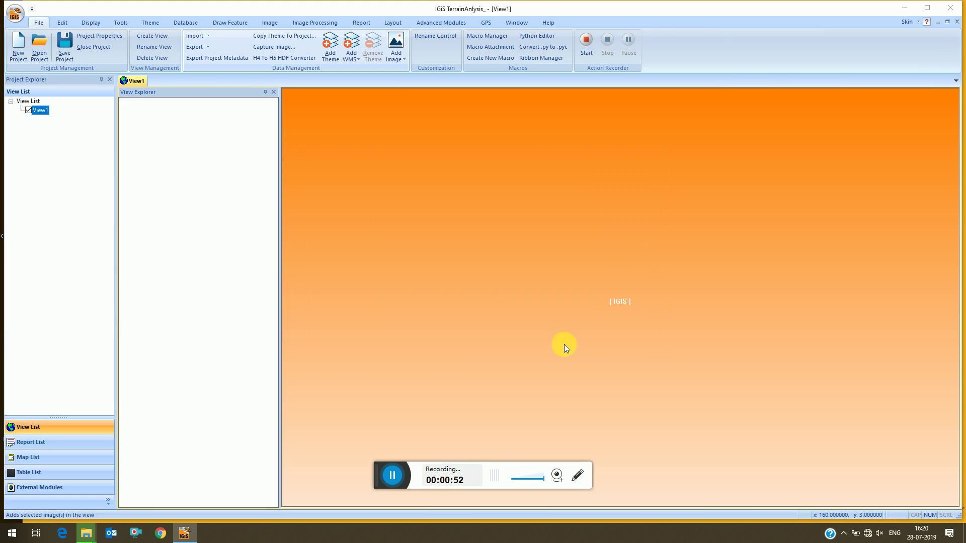
left_click(452, 292)
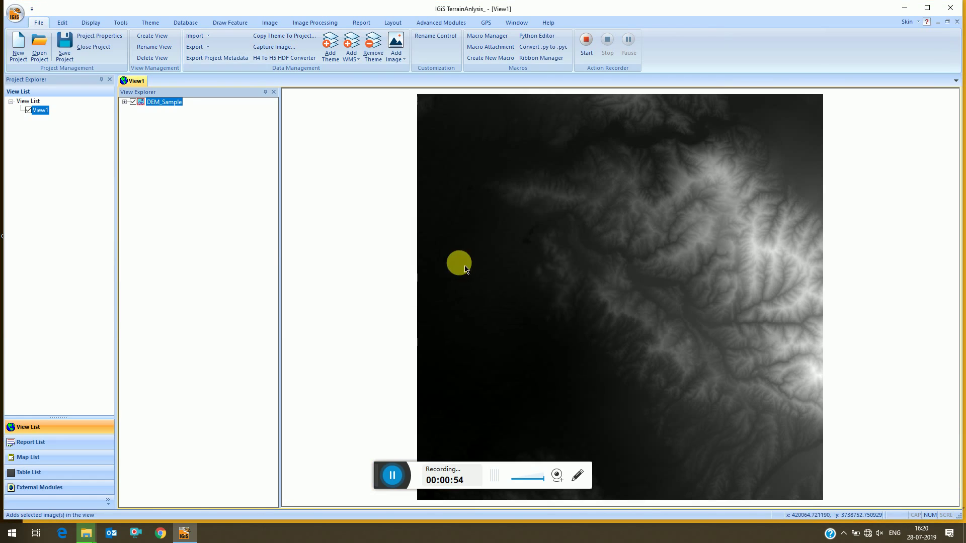
left_click(438, 23)
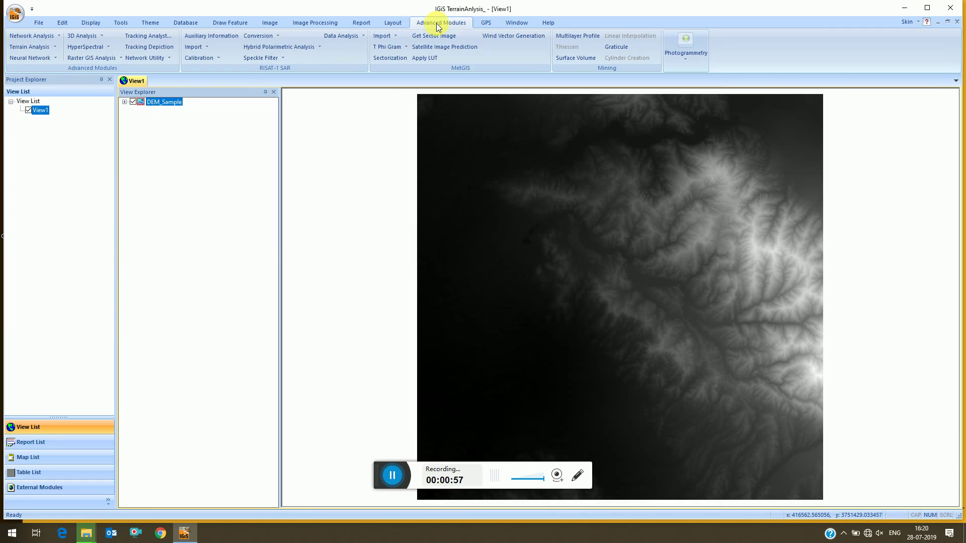
Open DEM To Contour for DEM_Sample.tif and read its help topic before closing it.
left_click(38, 47)
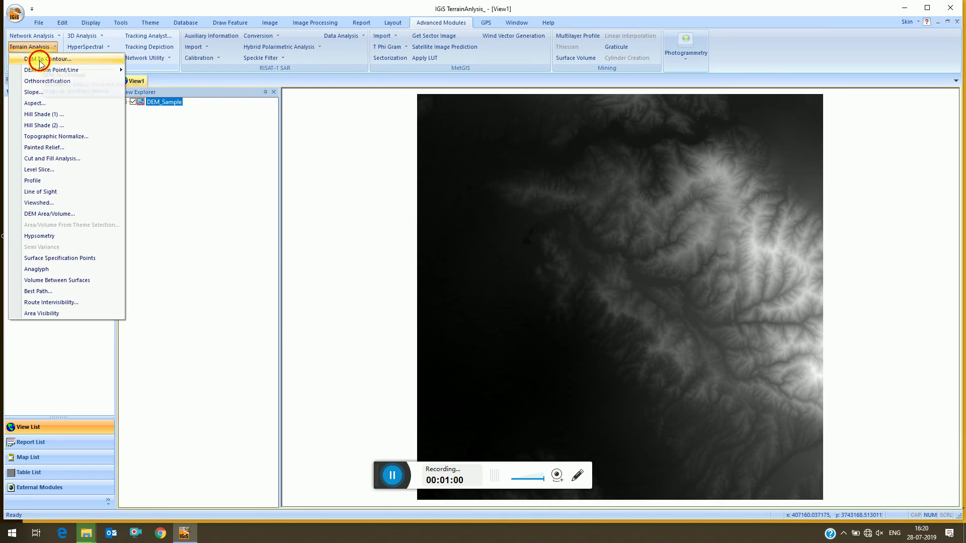
left_click(40, 60)
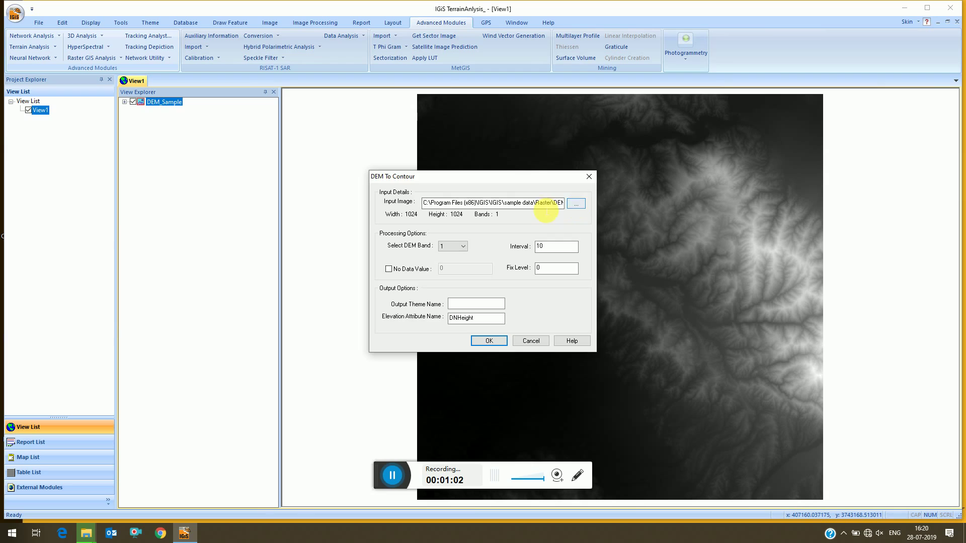
key("End")
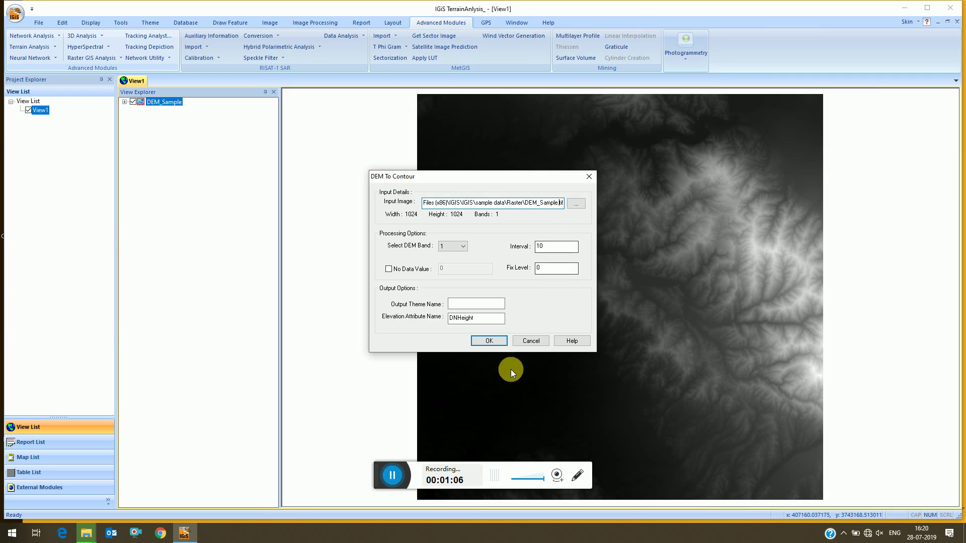
left_click(569, 340)
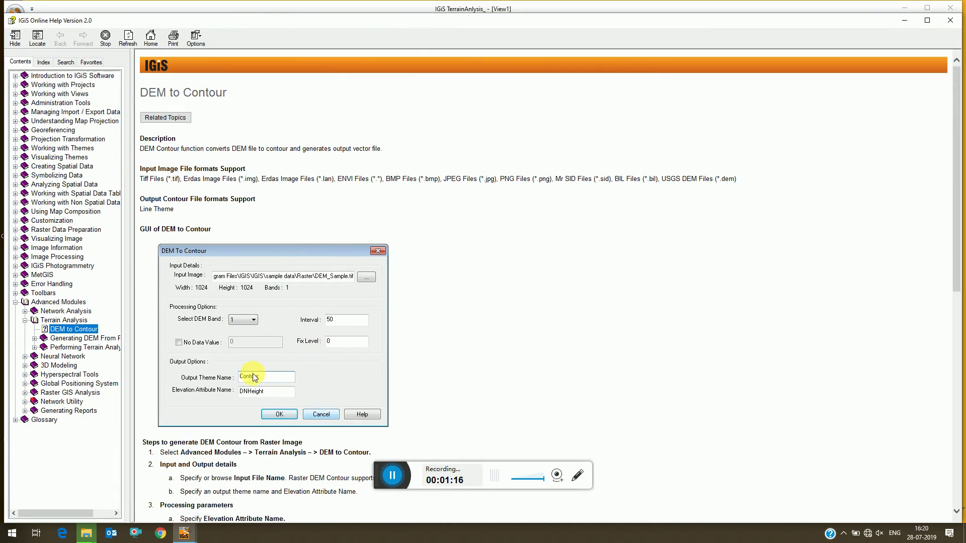
left_click(953, 23)
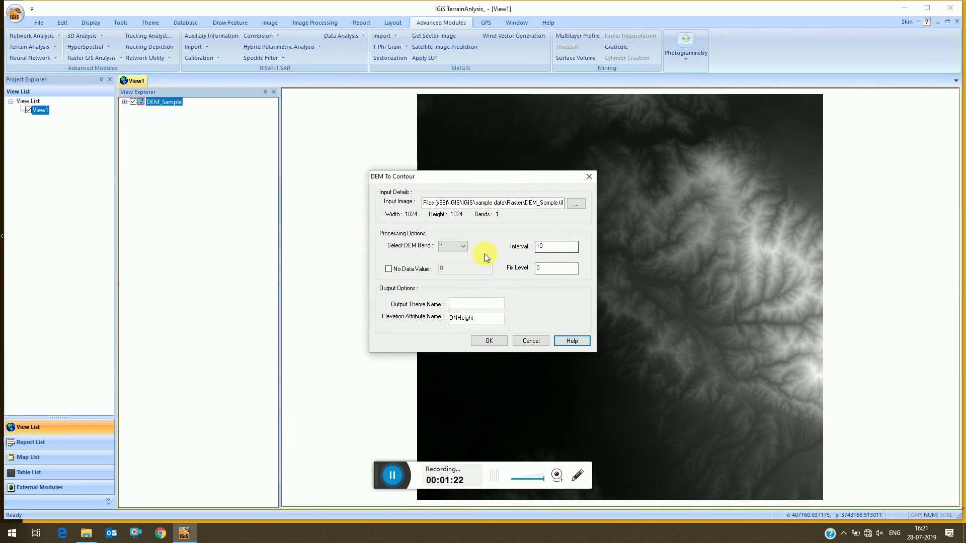
Generate the contour_200 theme from the DEM at a 200 interval and acknowledge success.
double_click(549, 246)
type("50")
double_click(553, 246)
type("10")
left_click_drag(547, 246, 515, 252)
type("150")
type("200")
left_click(487, 307)
type("contour_200")
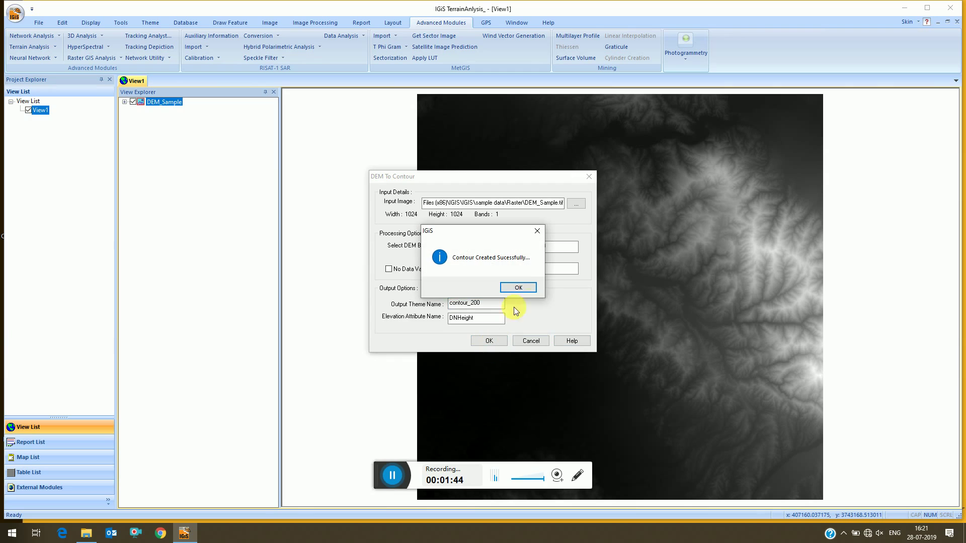
left_click(519, 288)
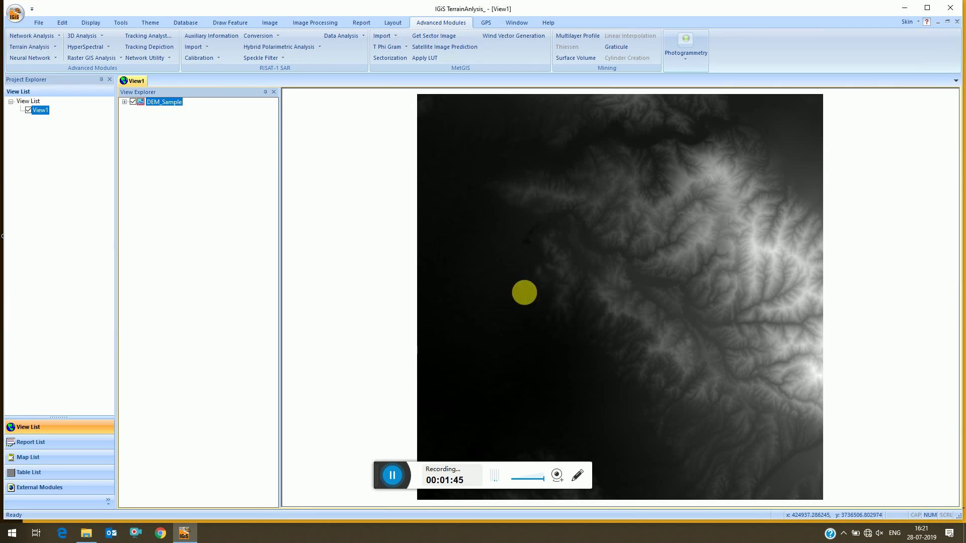
left_click(31, 21)
Add the existing contour_200 theme to View1.
left_click(333, 57)
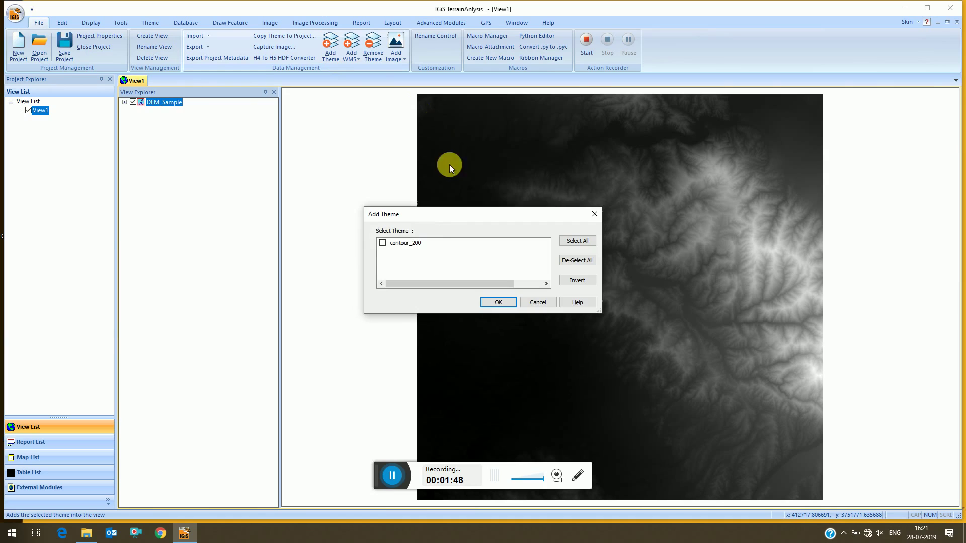
left_click(392, 243)
left_click(496, 301)
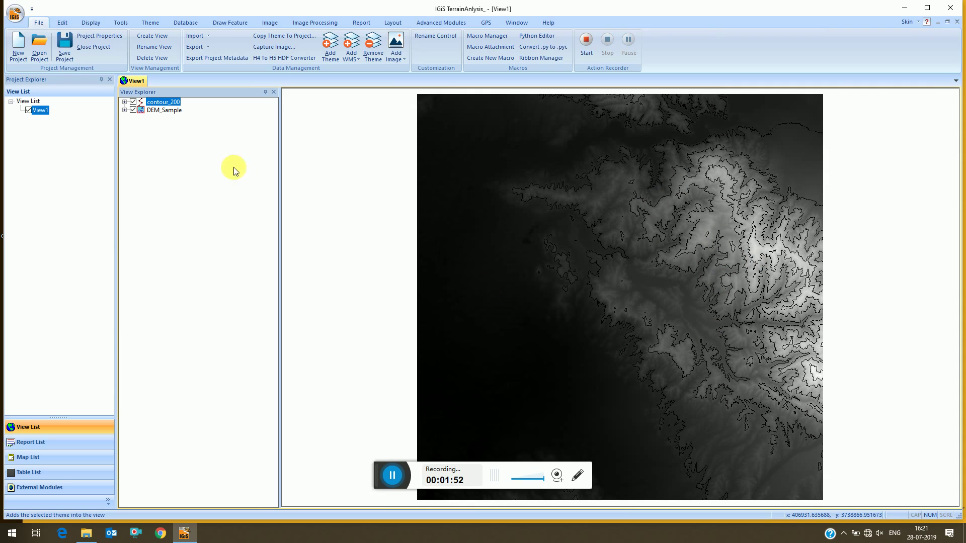
Give contour_200 a single yellow-green line symbol and apply it.
double_click(142, 101)
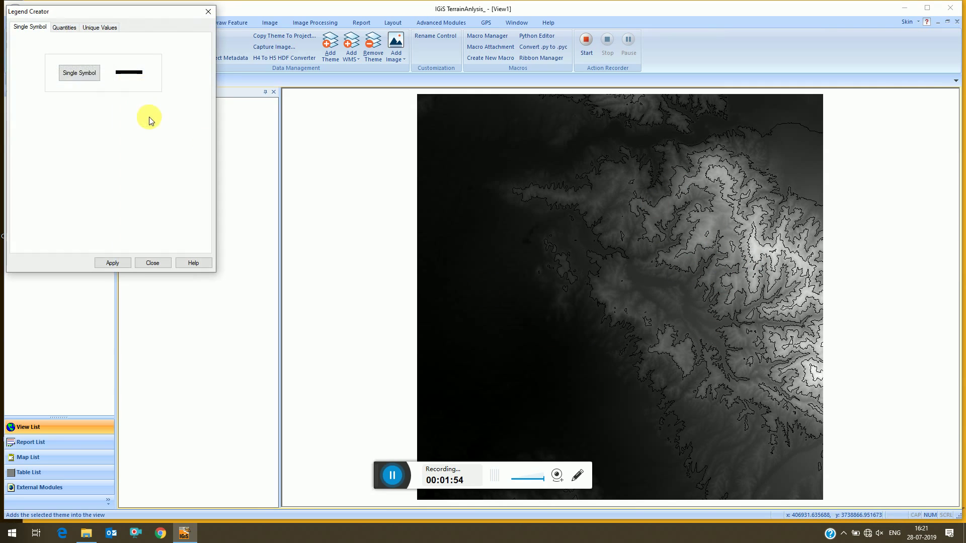
left_click(89, 75)
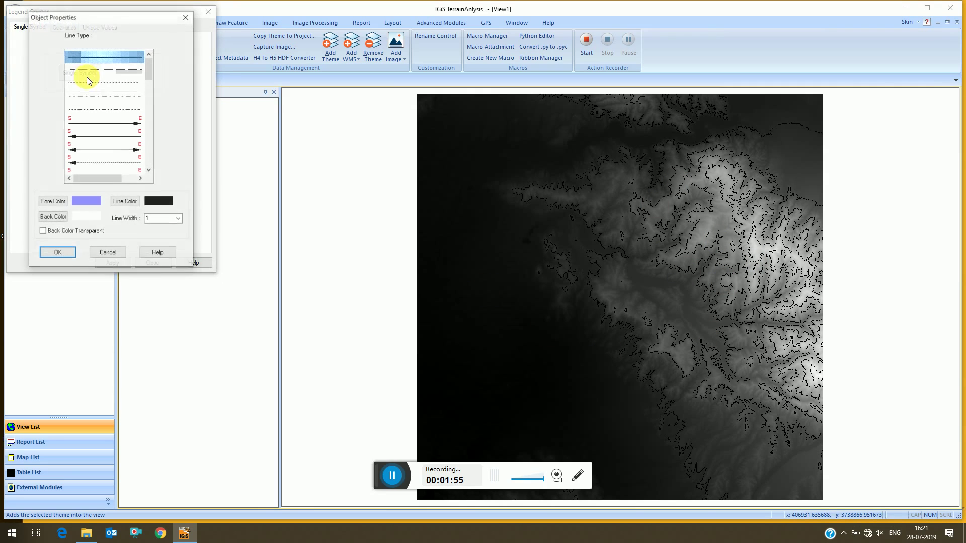
left_click(126, 202)
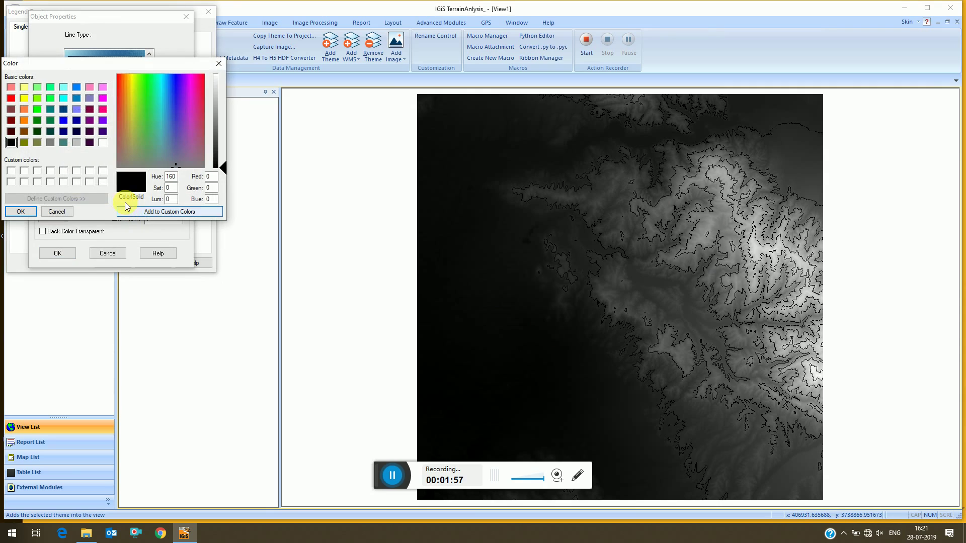
left_click(39, 99)
left_click(20, 211)
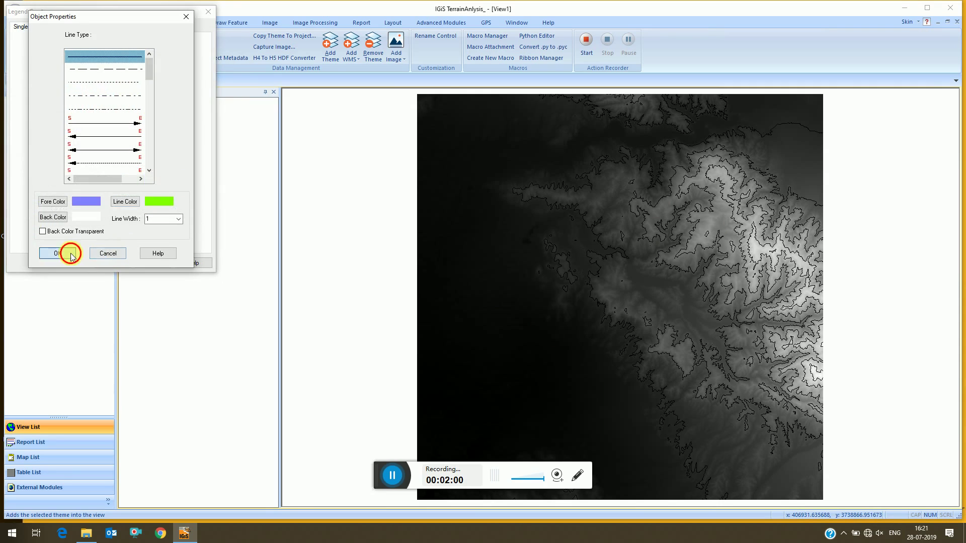
left_click(66, 253)
left_click(113, 264)
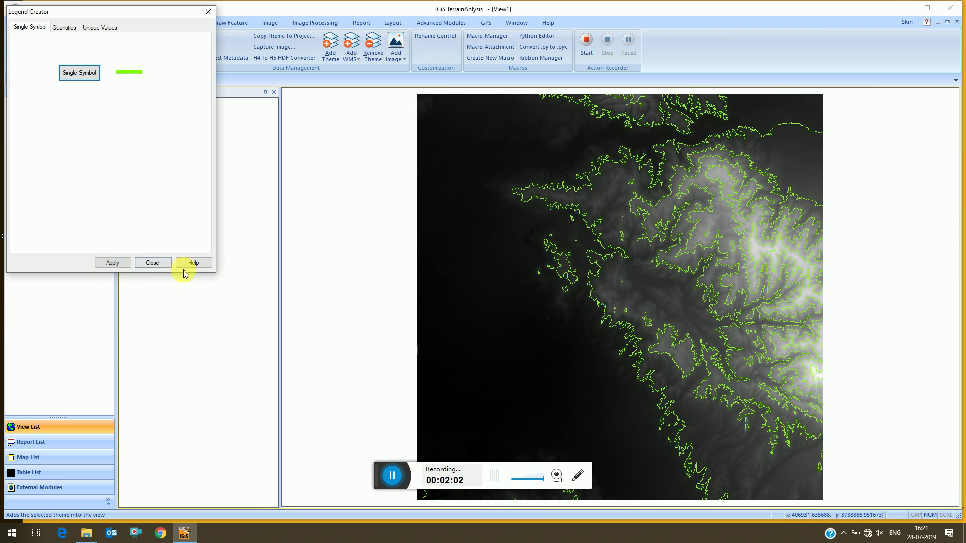
left_click(152, 263)
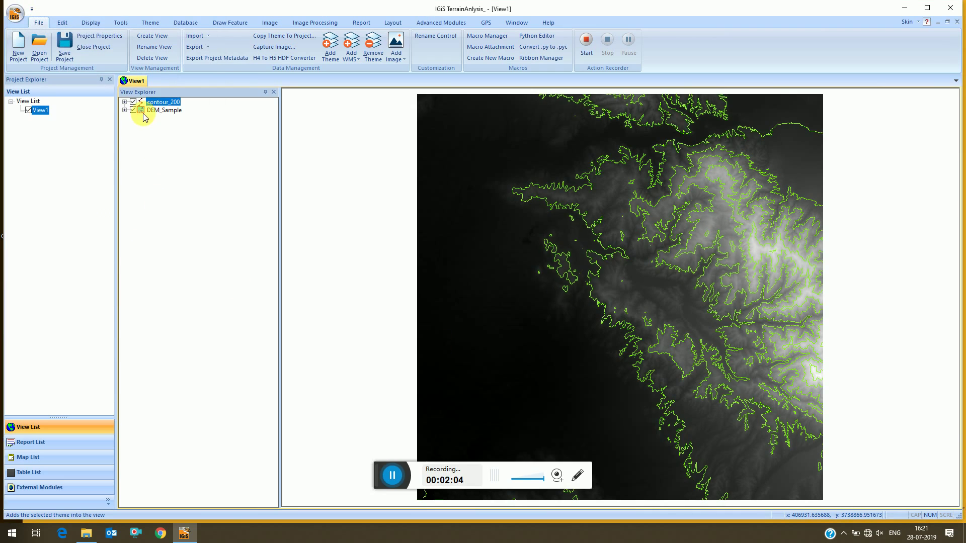
Auto-label contour_200 with its DNHeight values in a yellow font.
right_click(155, 105)
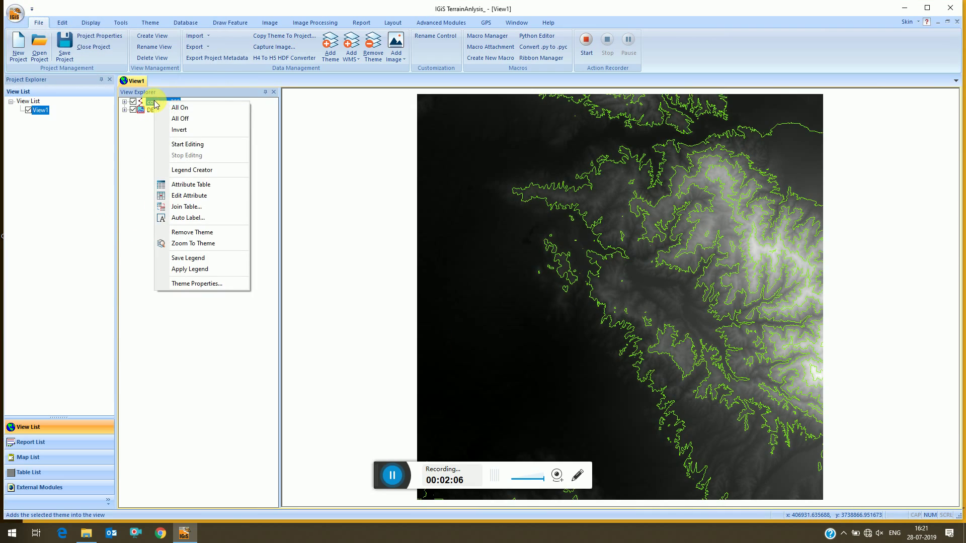
left_click(191, 217)
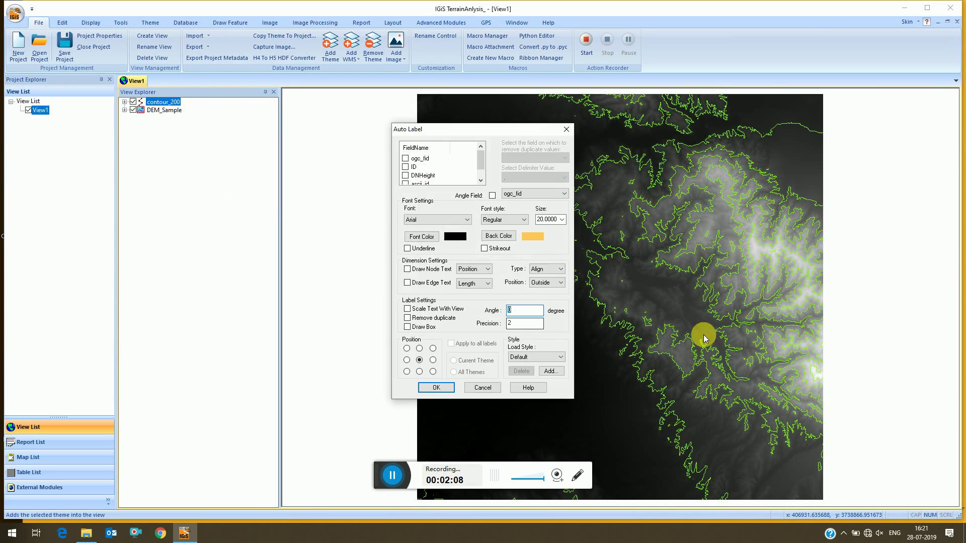
left_click(421, 237)
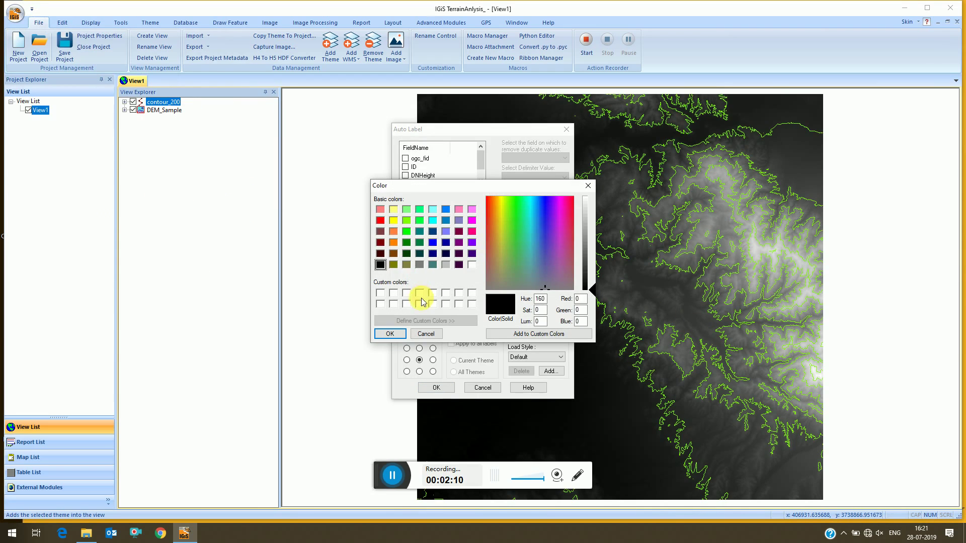
left_click(392, 221)
left_click(401, 334)
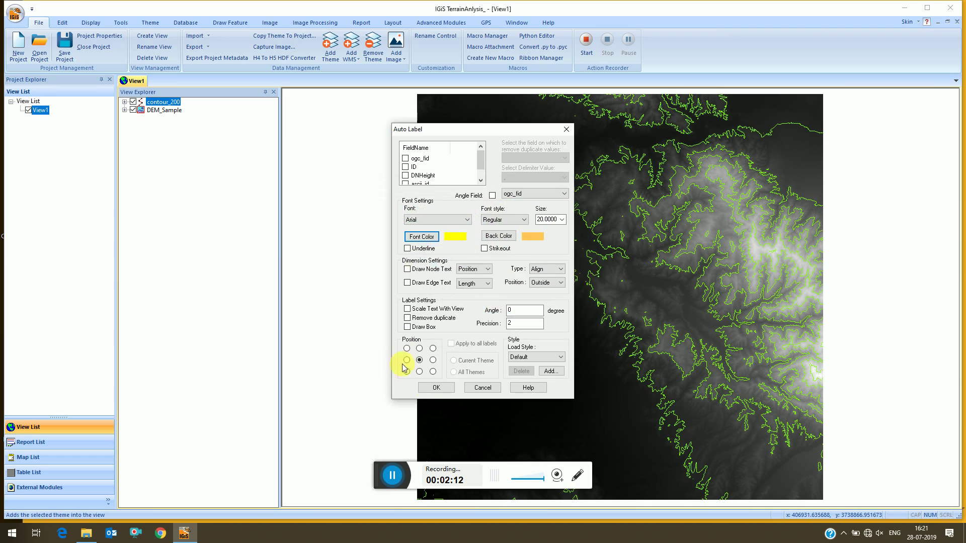
left_click(405, 175)
left_click(438, 388)
Zoom in and pan around the map to inspect contour labels such as 400.00.
scroll(626, 330, "up", 2)
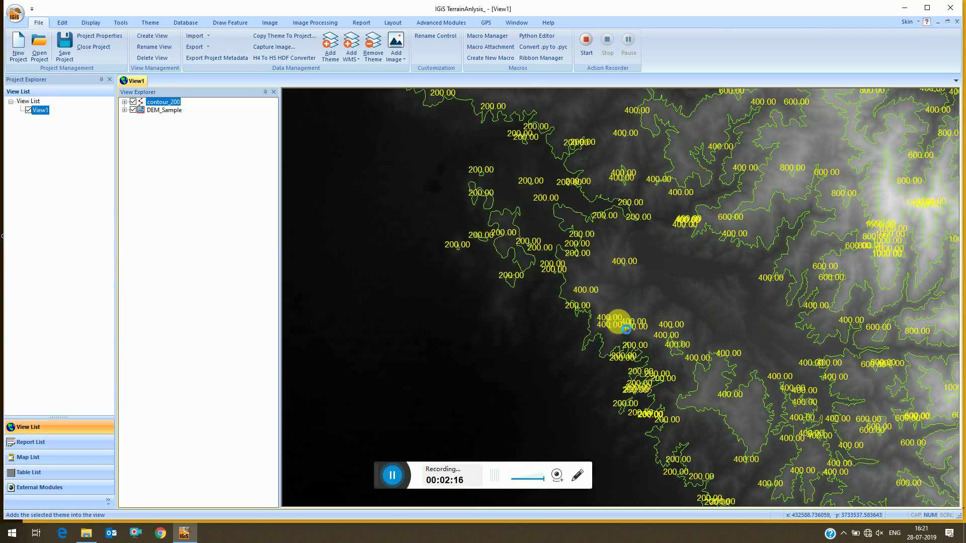
scroll(423, 255, "up", 2)
left_click_drag(448, 267, 451, 393)
left_click_drag(582, 293, 553, 294)
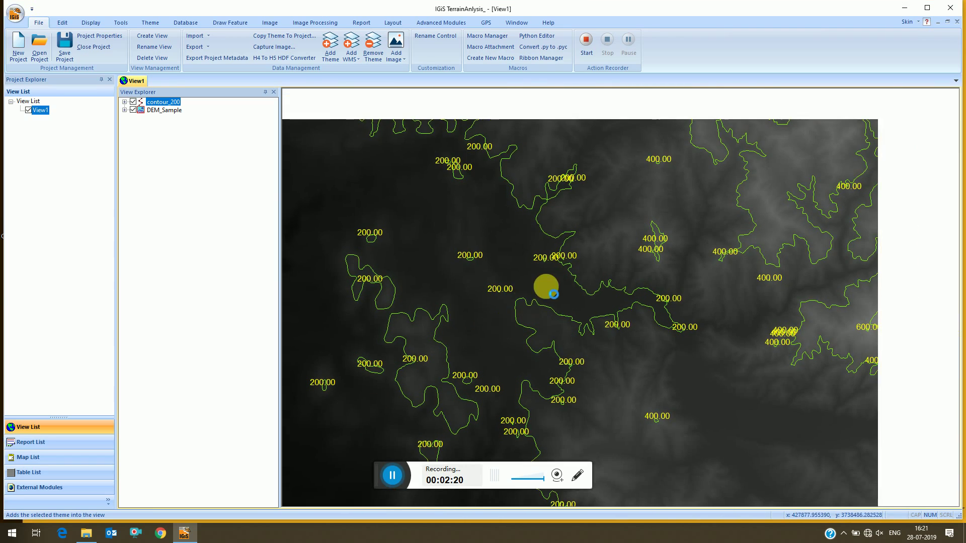
scroll(554, 295, "up", 3)
scroll(380, 302, "up", 1)
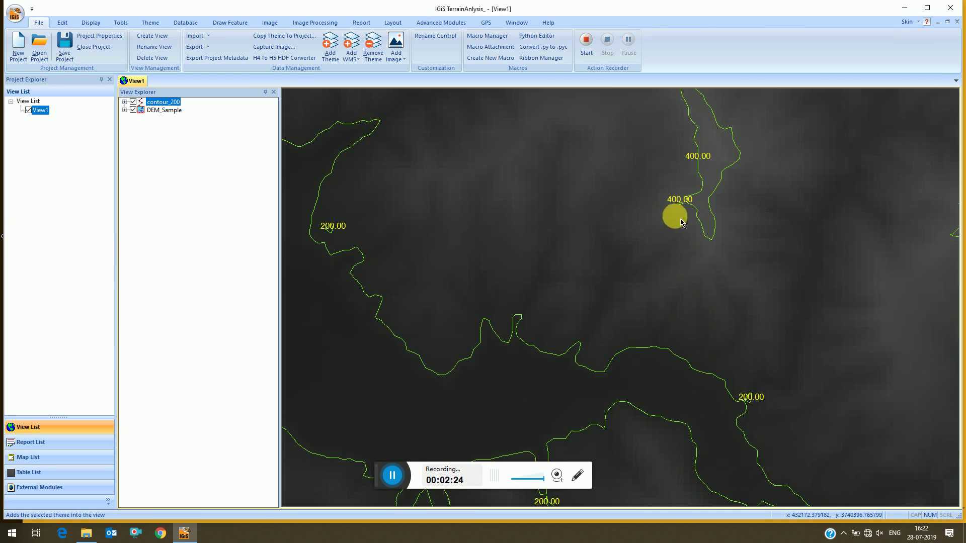
left_click_drag(682, 222, 614, 425)
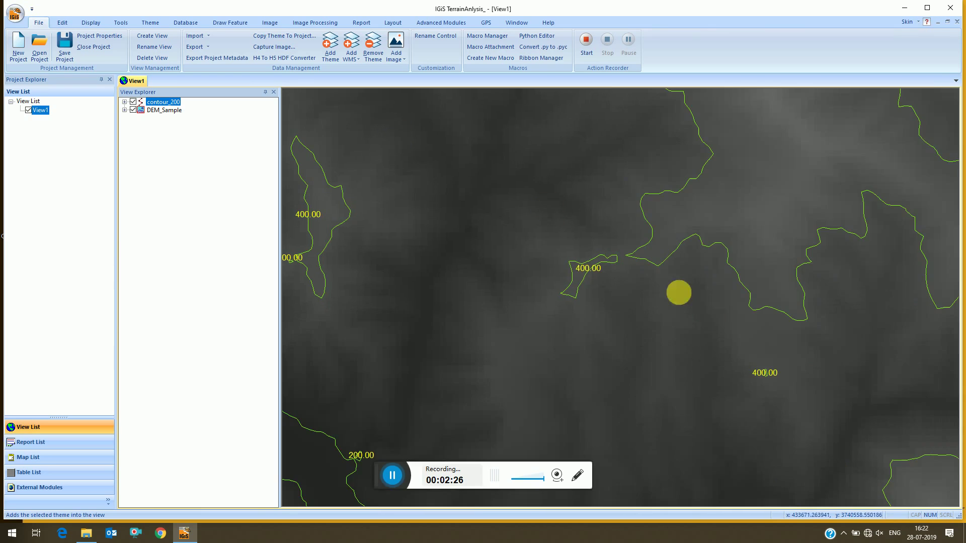
left_click_drag(678, 293, 557, 162)
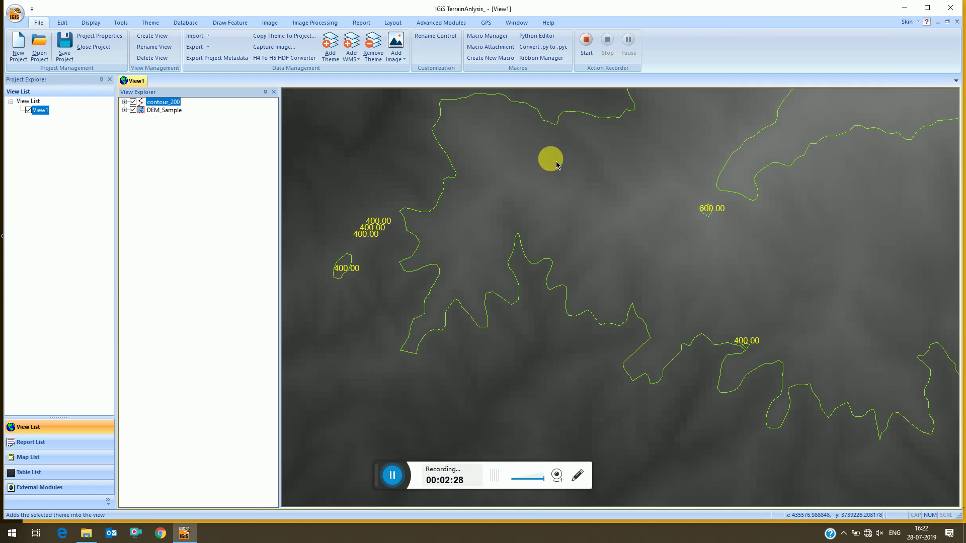
scroll(697, 197, "up", 1)
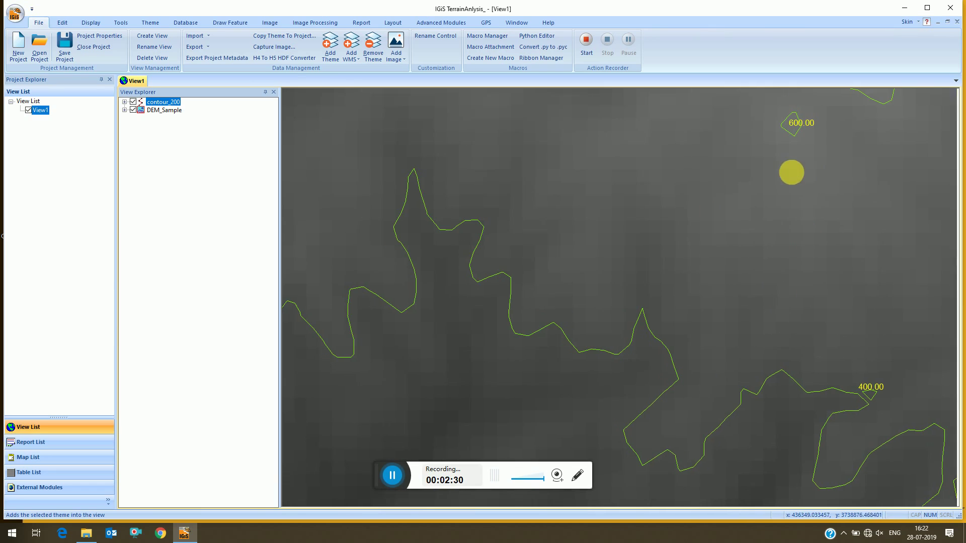
left_click_drag(792, 173, 591, 223)
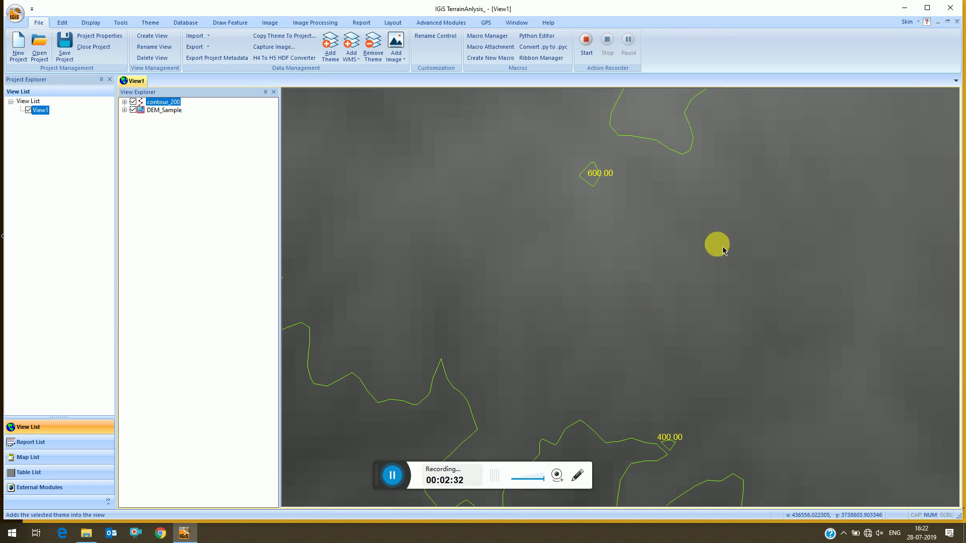
left_click_drag(604, 282, 754, 211)
left_click_drag(427, 283, 815, 287)
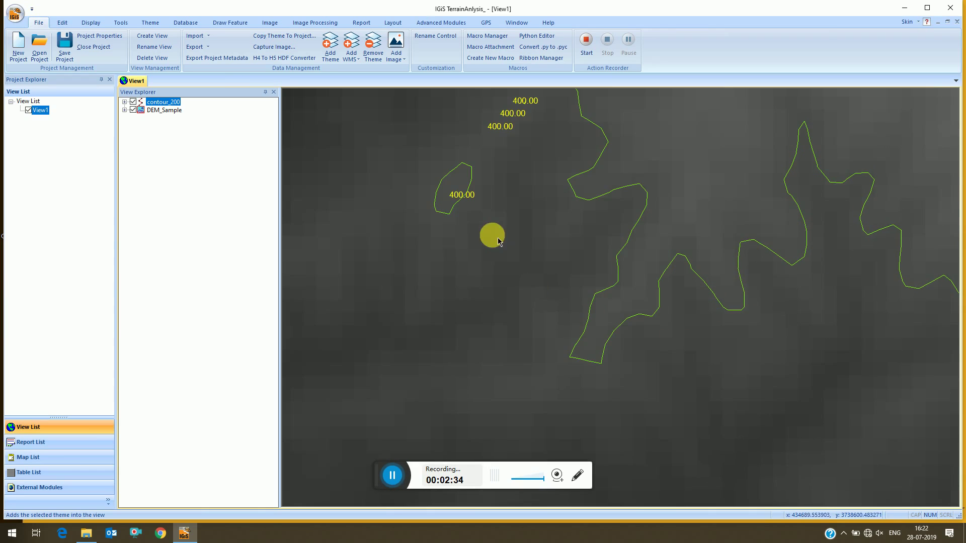
Zoom to the whole contour_200 theme, showing labels from 200.00 to 1000.00.
right_click(167, 107)
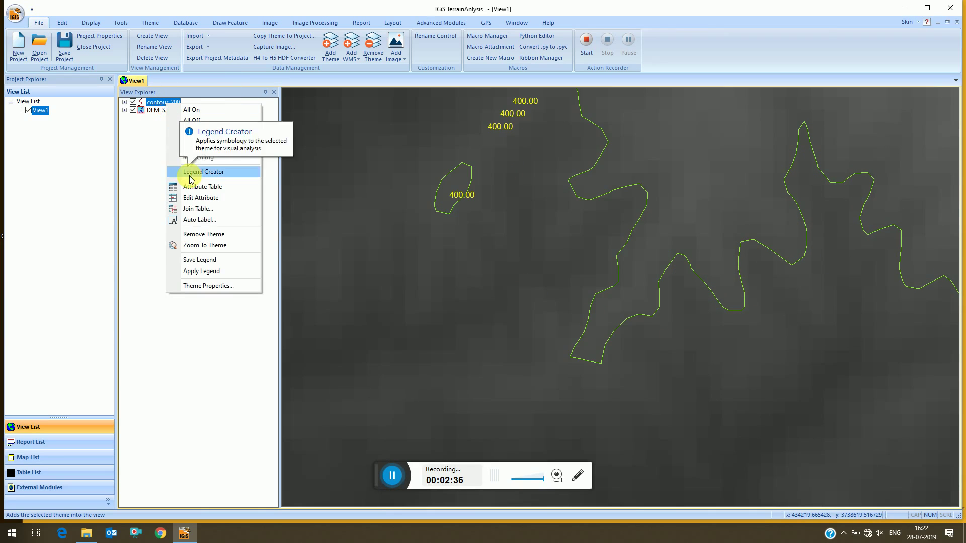
left_click(214, 246)
right_click(151, 103)
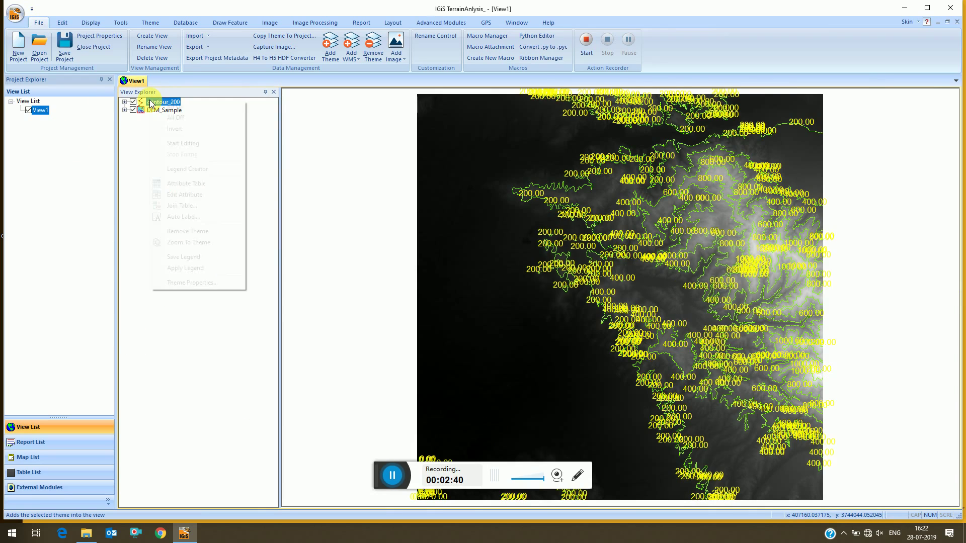
key("Escape")
Hide contour_200, select DEM_Sample, and open Terrain Analysis > Slope.
left_click(133, 101)
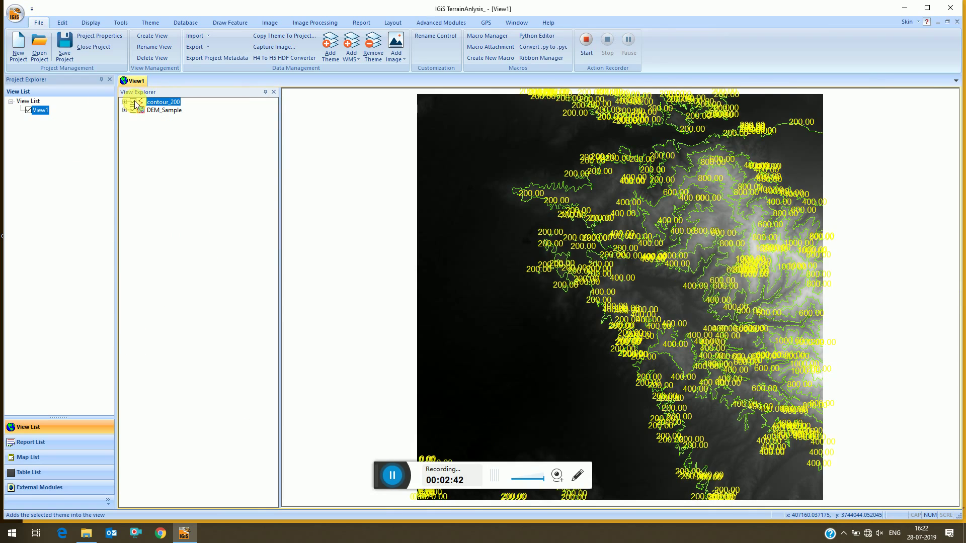
left_click(154, 111)
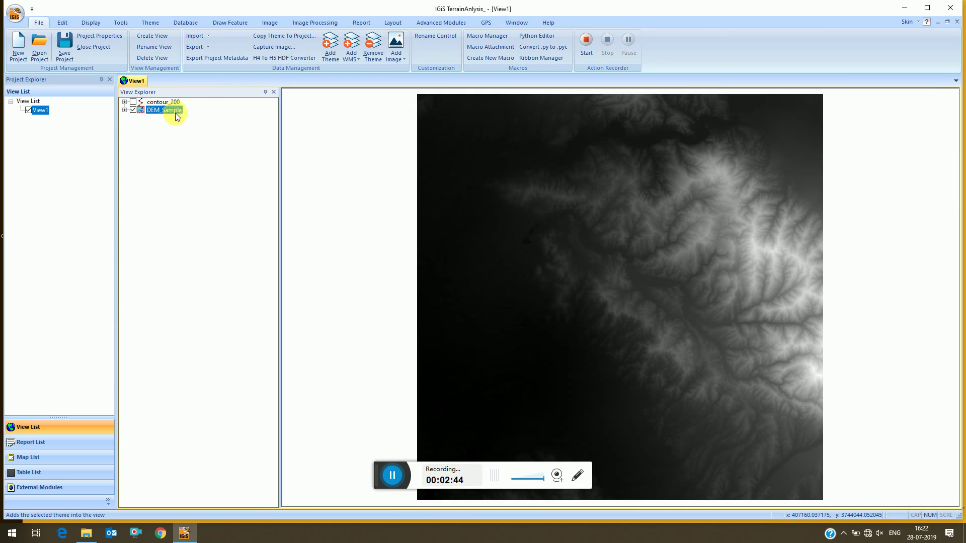
left_click(460, 23)
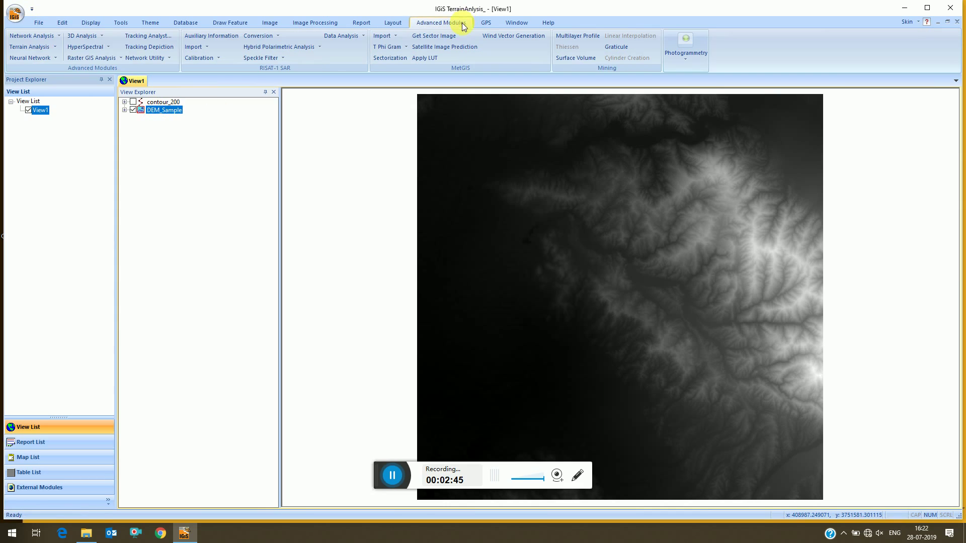
left_click(32, 47)
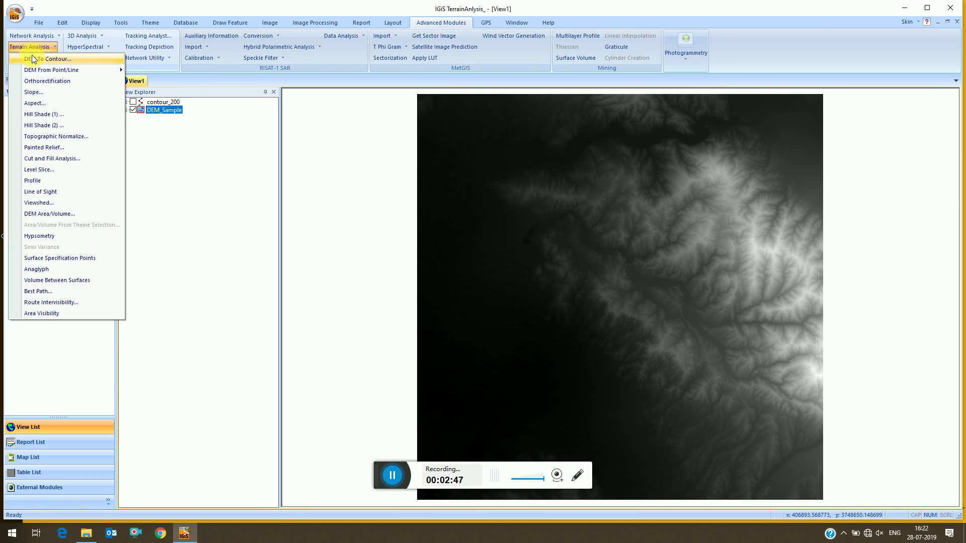
left_click(44, 94)
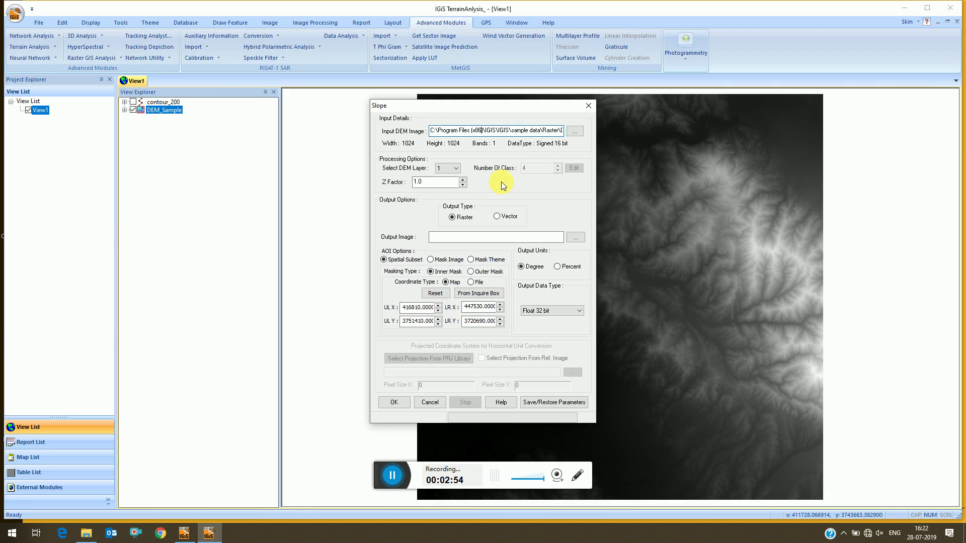
Check the input DEM path, keep Raster as the slope output type, and browse for the output image.
left_click(537, 131)
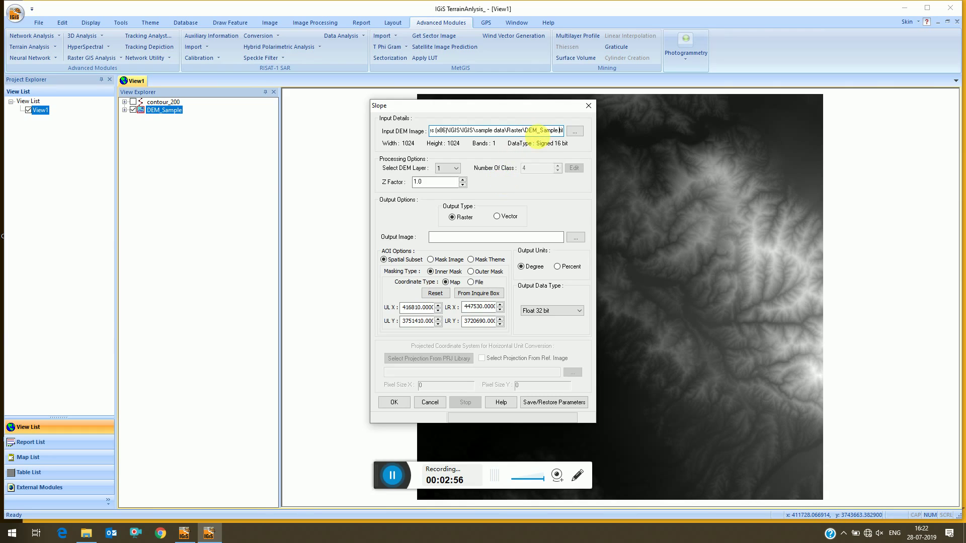
left_click(505, 218)
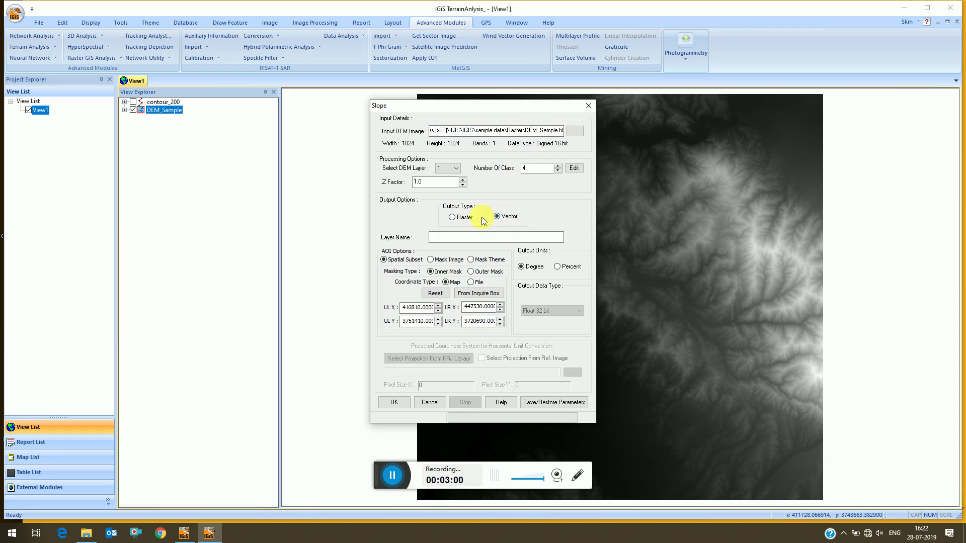
left_click(453, 219)
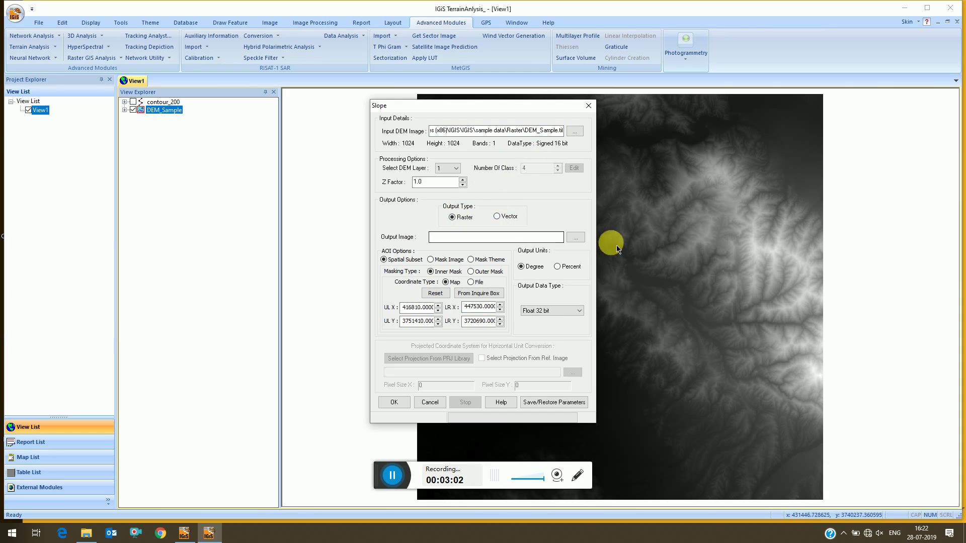
left_click(574, 236)
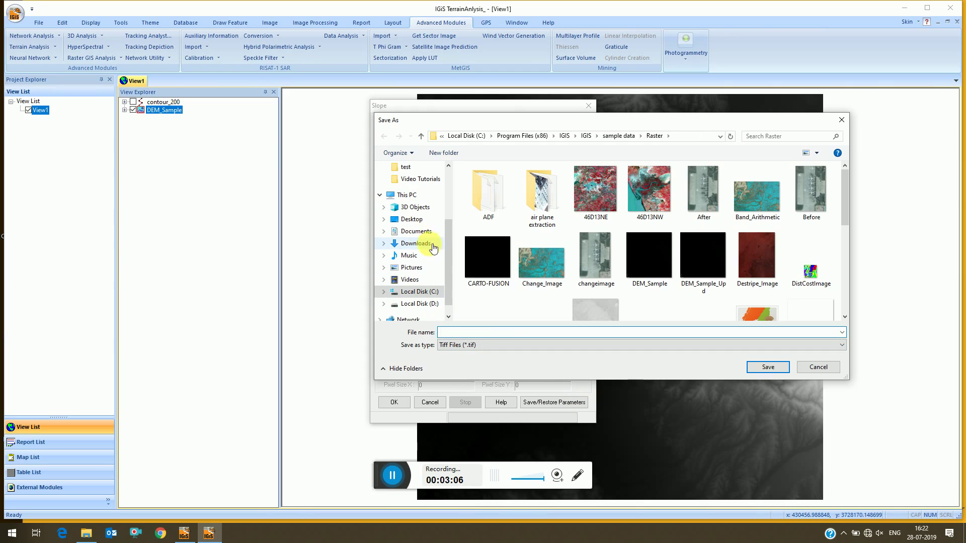
Create a new TerrainAnalysis folder on the Desktop.
scroll(447, 242, "up", 3)
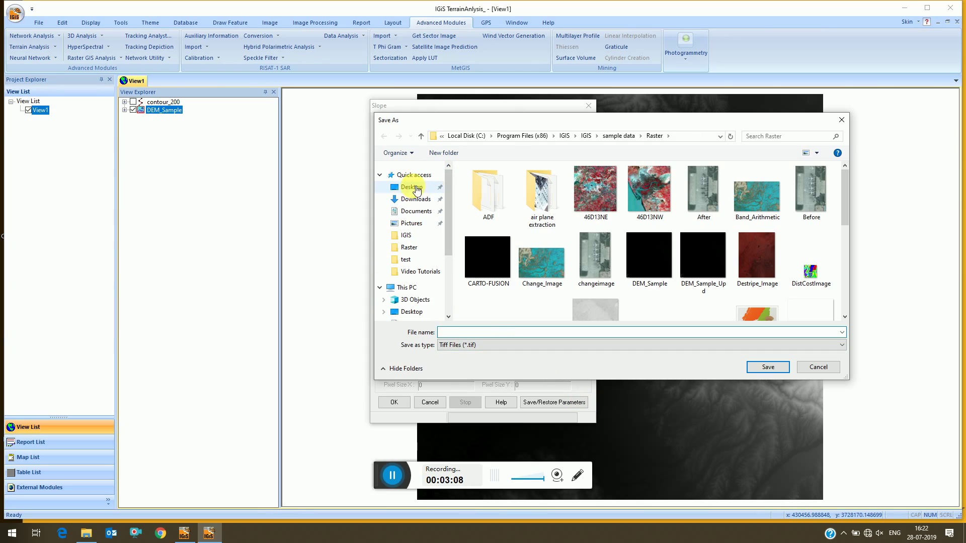
left_click(411, 187)
right_click(535, 241)
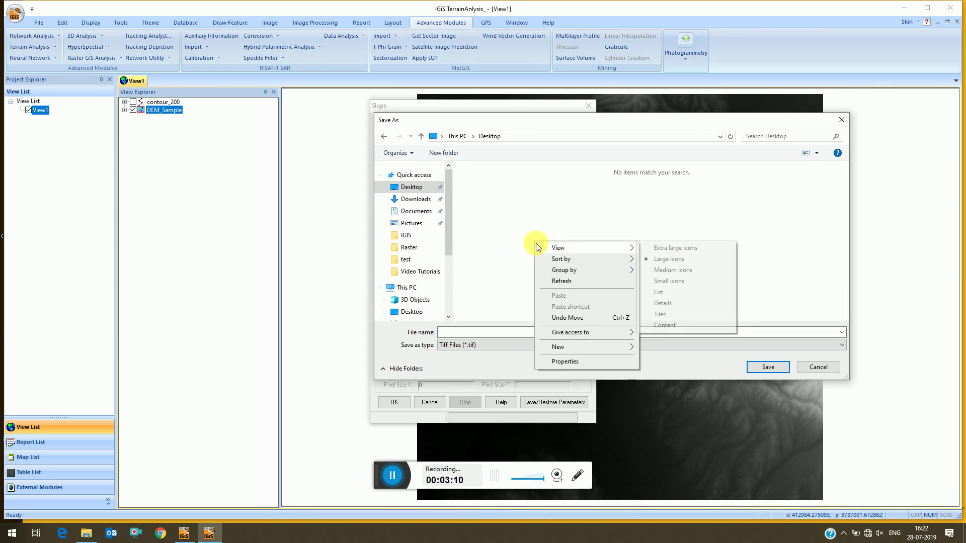
mouse_move(619, 346)
left_click(659, 347)
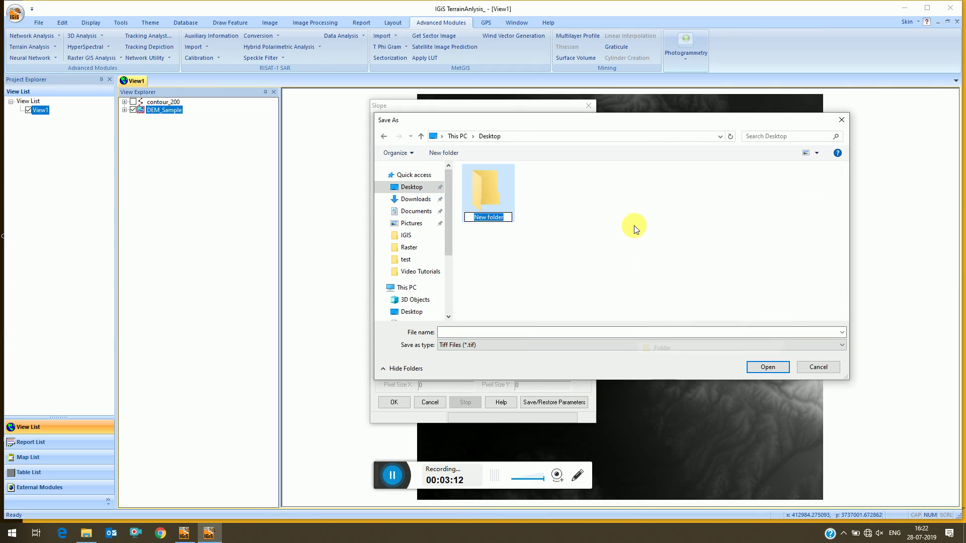
type("Terra")
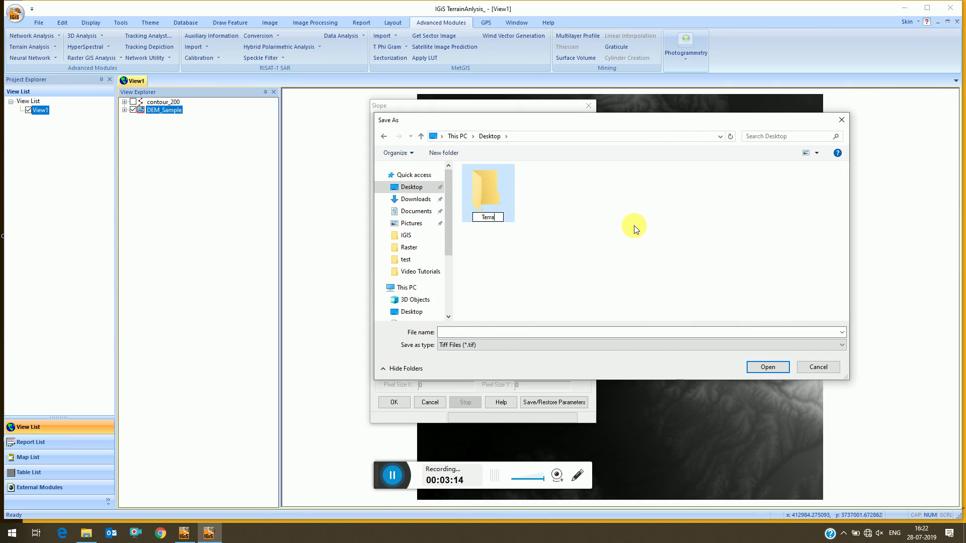
type("inAnalysis")
key("Return")
Save the slope output as Slope.tif inside the TerrainAnalysis folder.
double_click(485, 201)
left_click(470, 330)
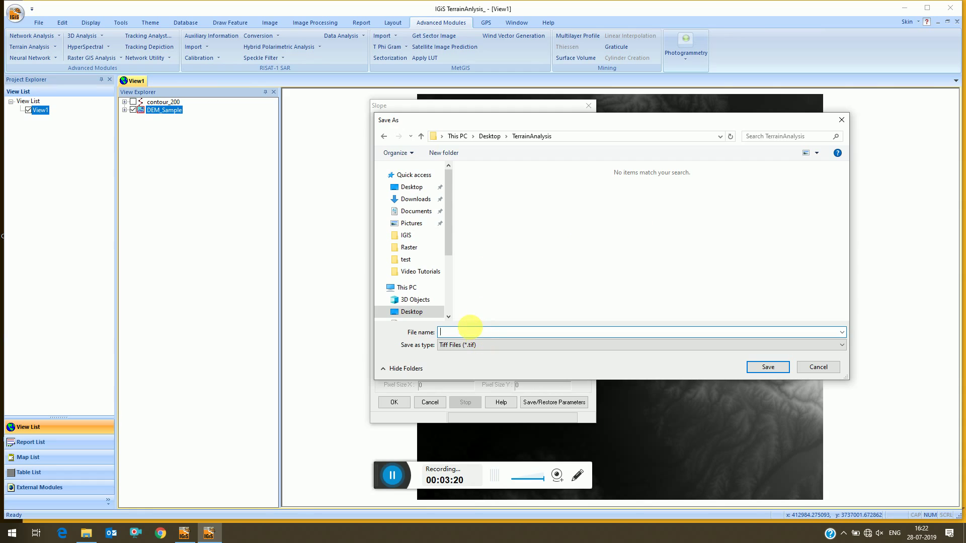
type("Slope")
left_click(769, 366)
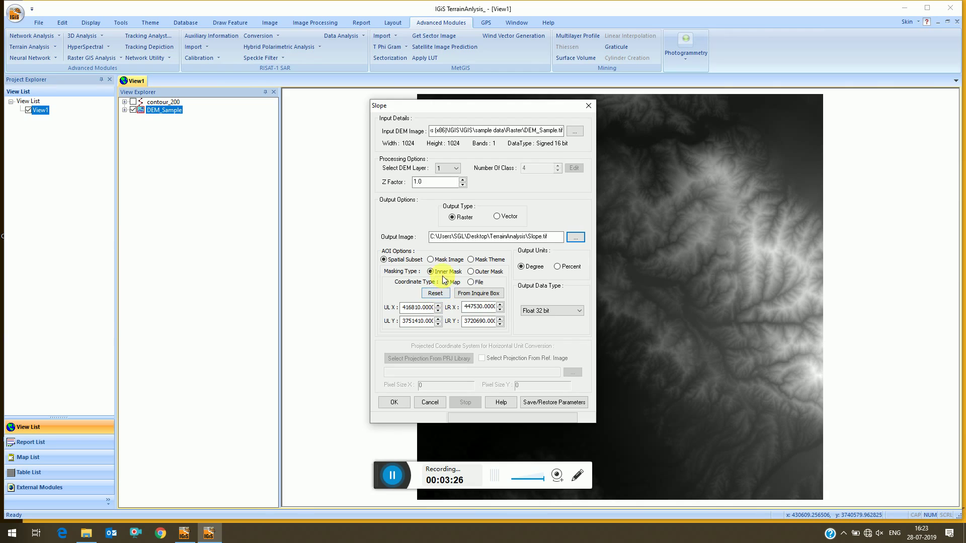
Run the slope calculation and add Slope.tif to View1, with overviews and default bands.
left_click(396, 402)
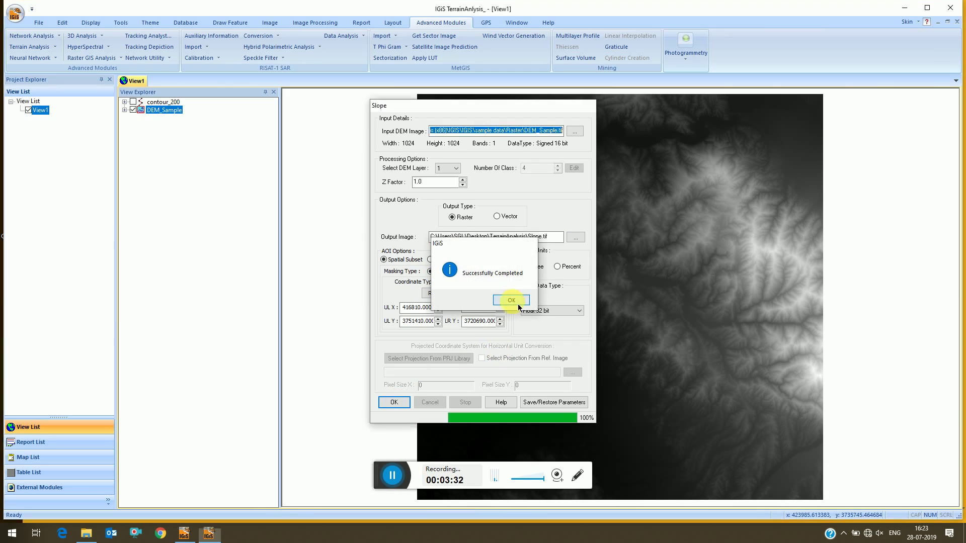
left_click(511, 300)
left_click(474, 295)
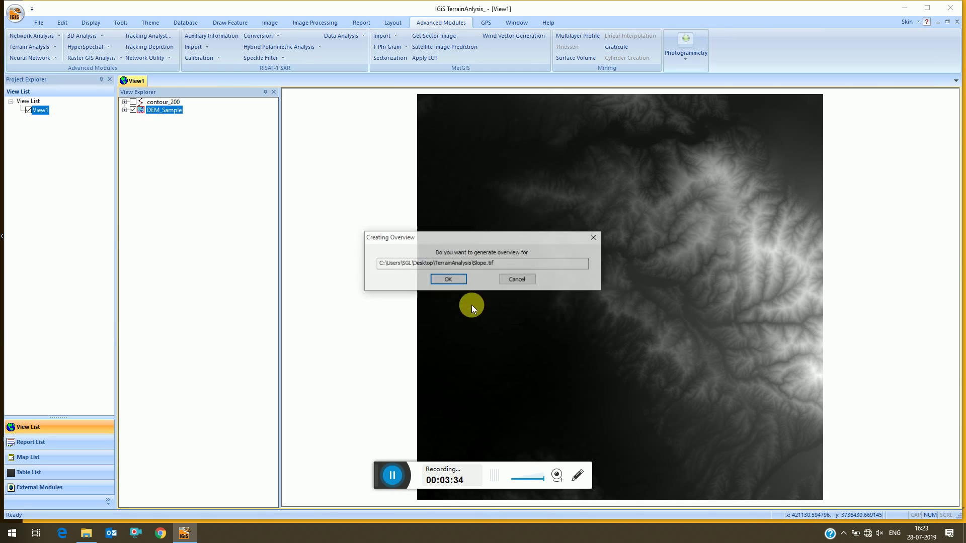
left_click(450, 279)
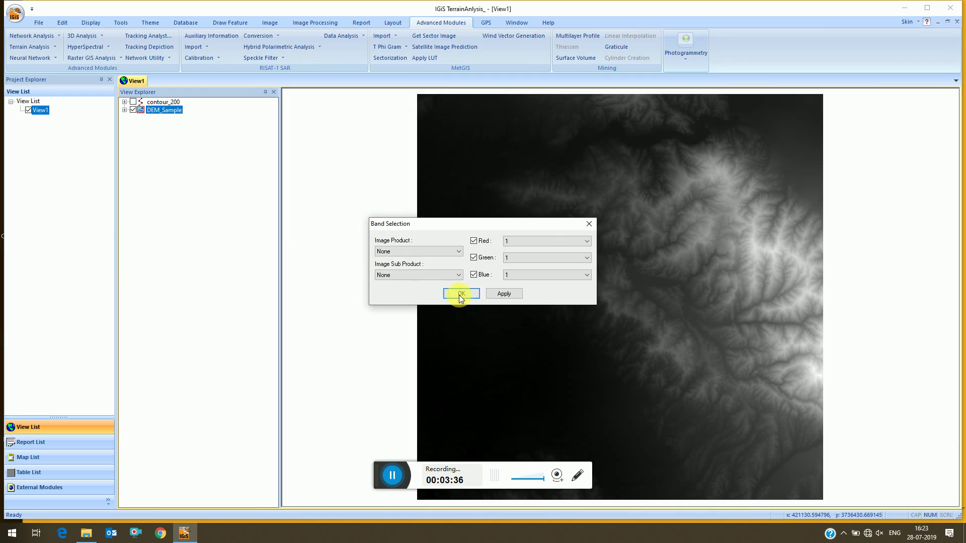
left_click(460, 294)
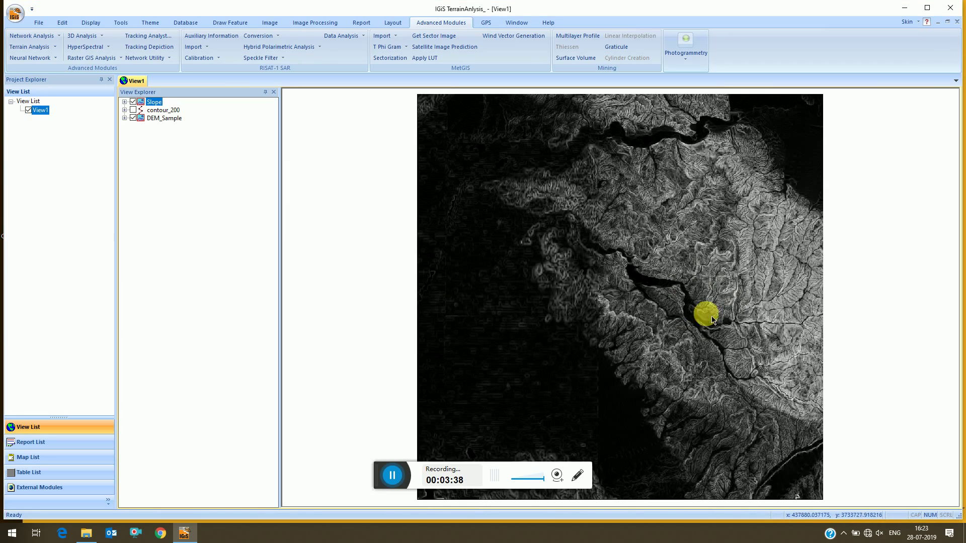
Classify the Slope layer's colour table into 20 classes and apply it.
right_click(148, 101)
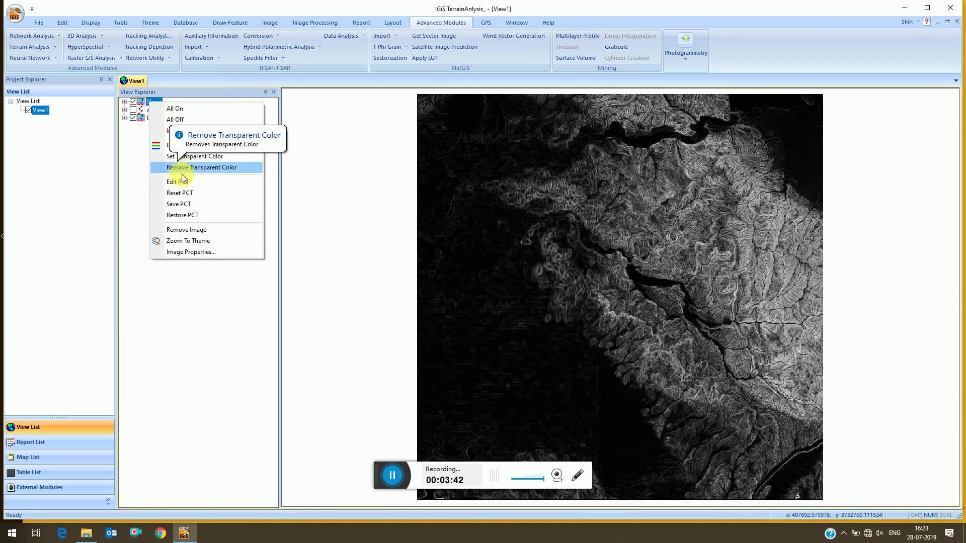
left_click(184, 181)
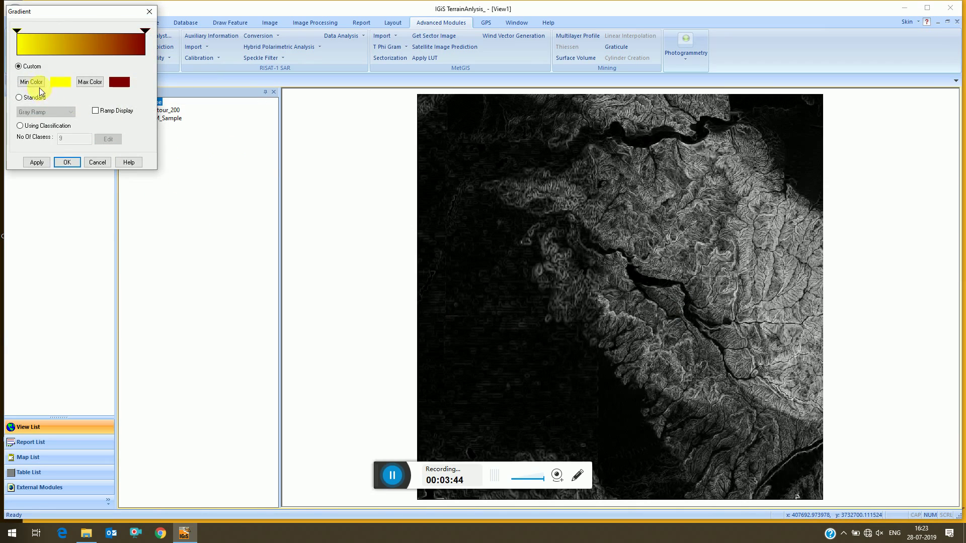
left_click(21, 126)
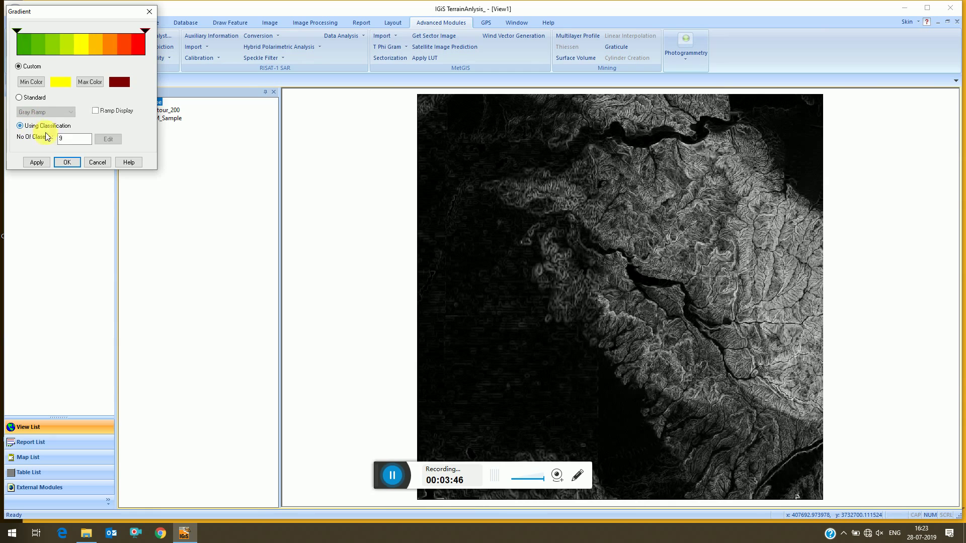
left_click(60, 141)
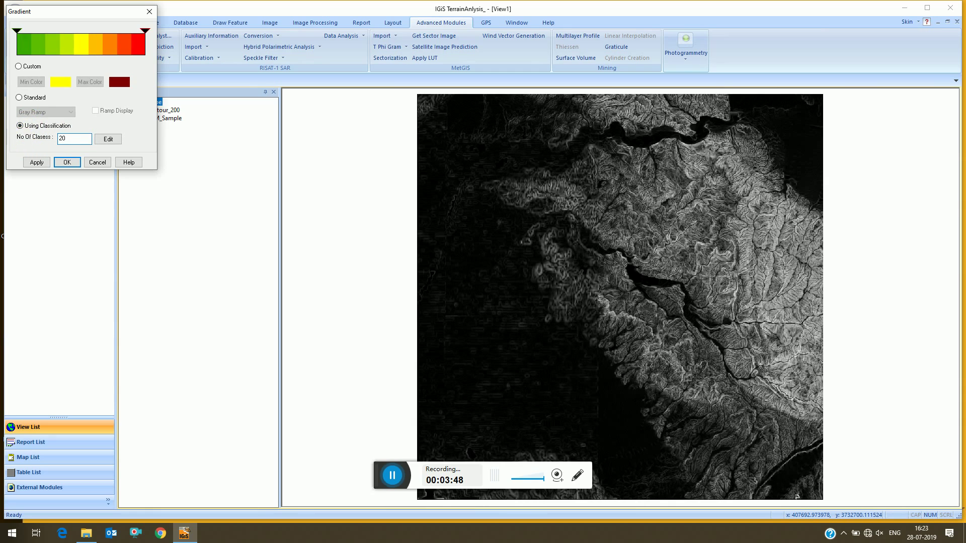
left_click(36, 162)
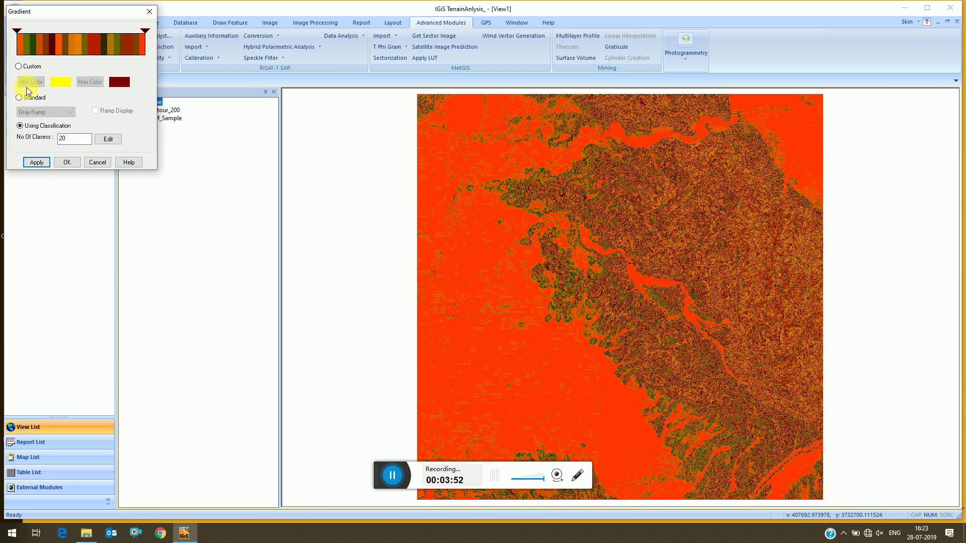
Give the 20 Slope classes a stepped colour palette and apply it.
left_click(103, 139)
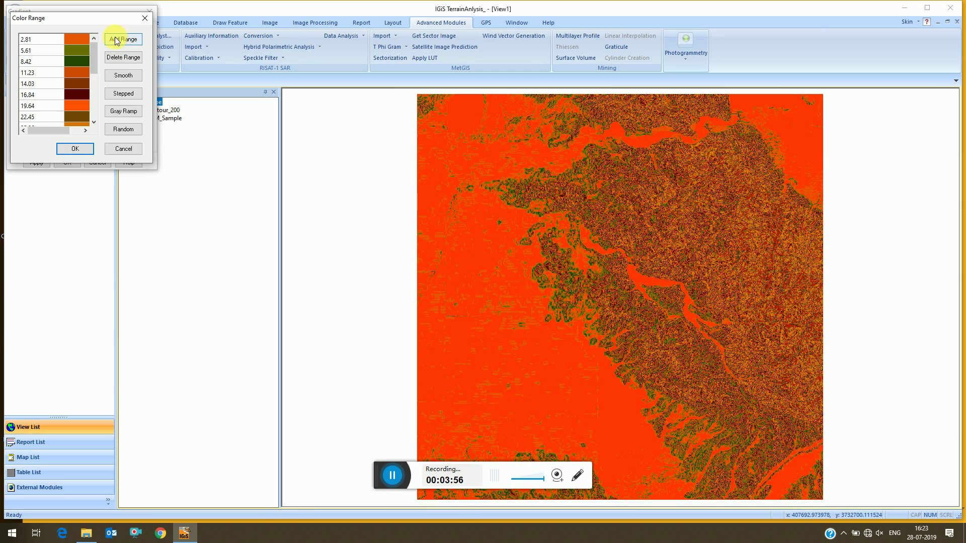
left_click(128, 94)
left_click(75, 149)
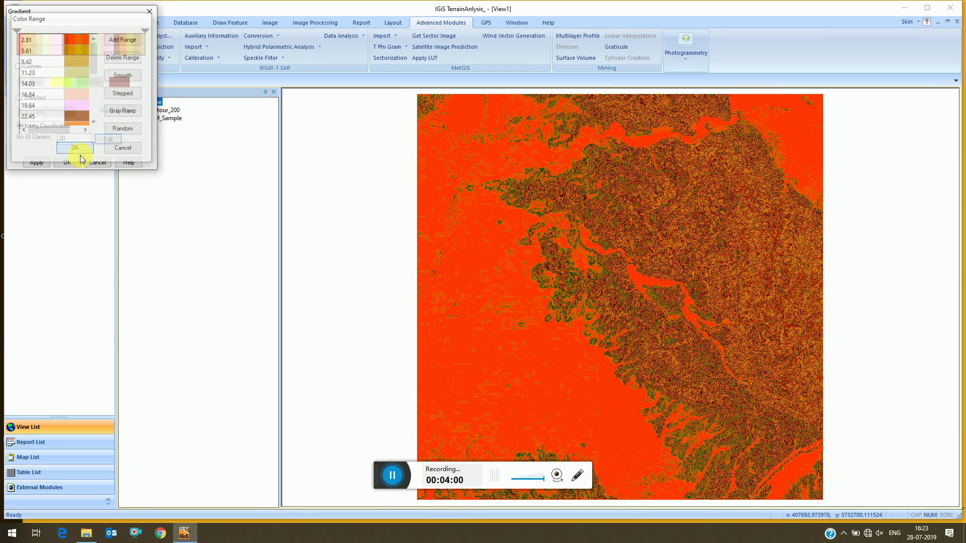
left_click(36, 165)
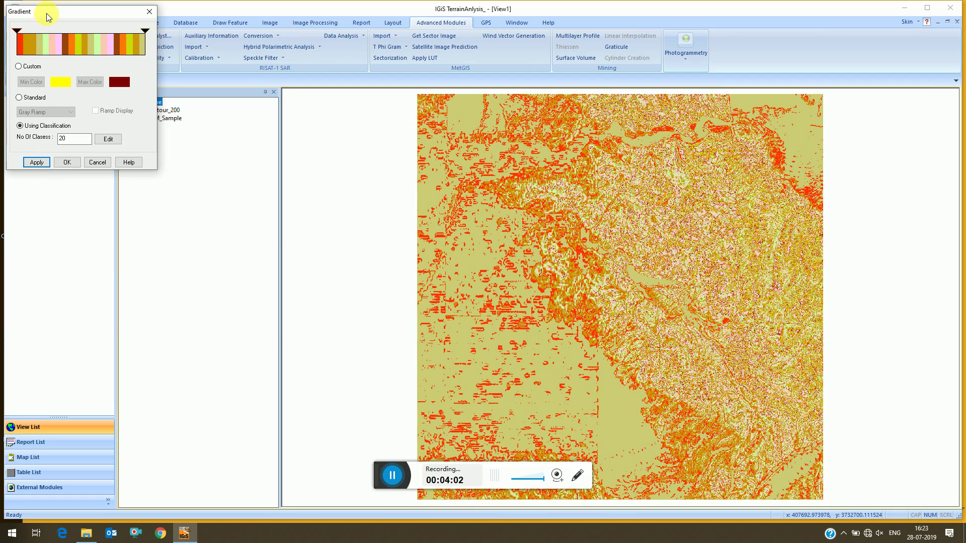
Replace the stepped class colours with a smooth blue-to-red rainbow ramp and apply it.
left_click(108, 141)
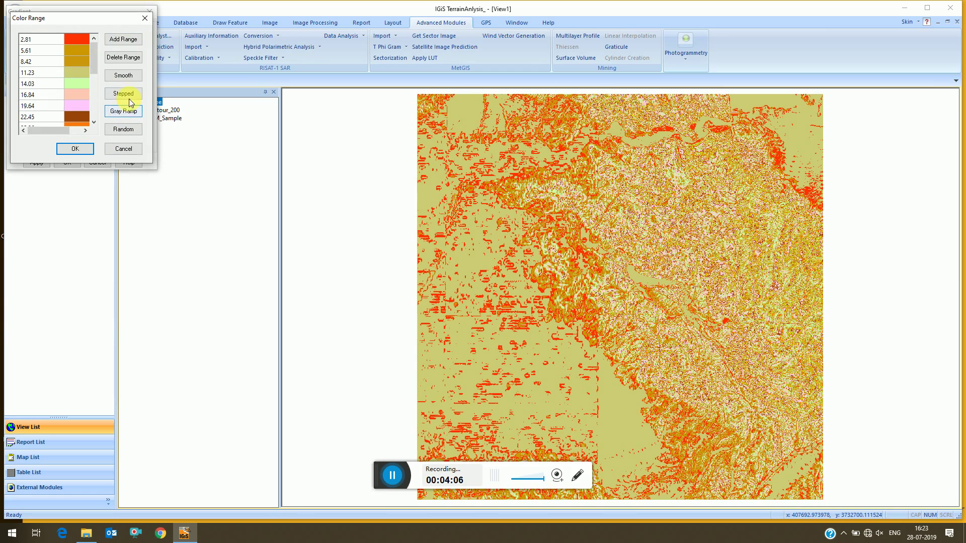
left_click(130, 74)
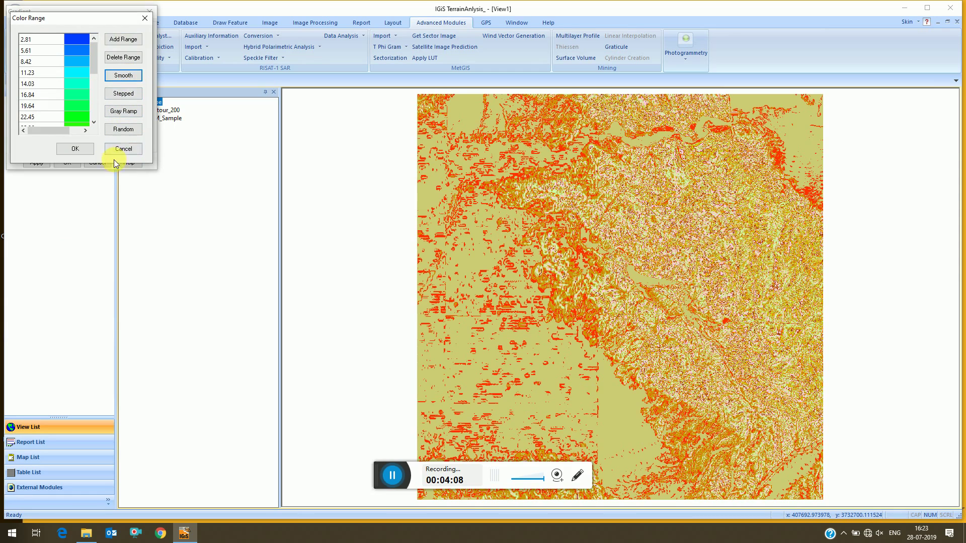
left_click(74, 151)
left_click(45, 164)
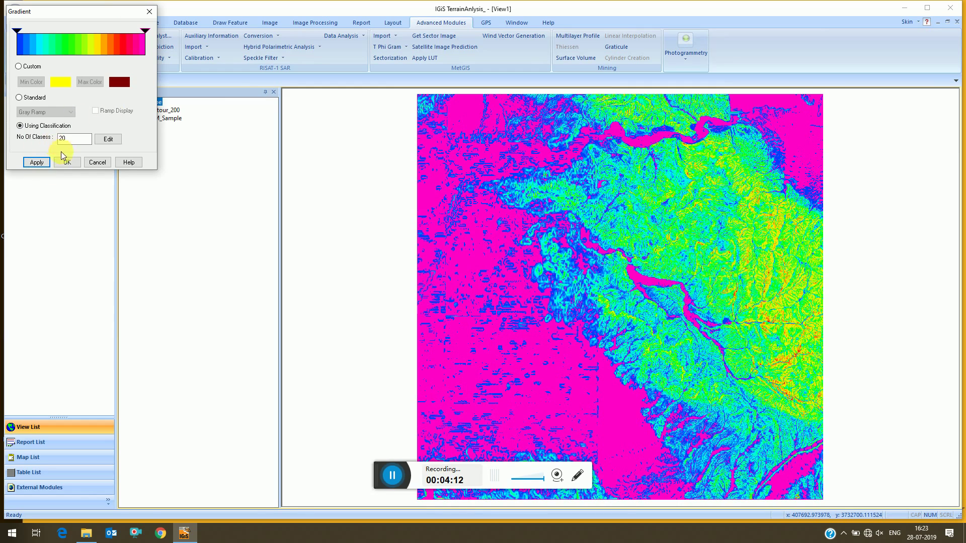
left_click(92, 164)
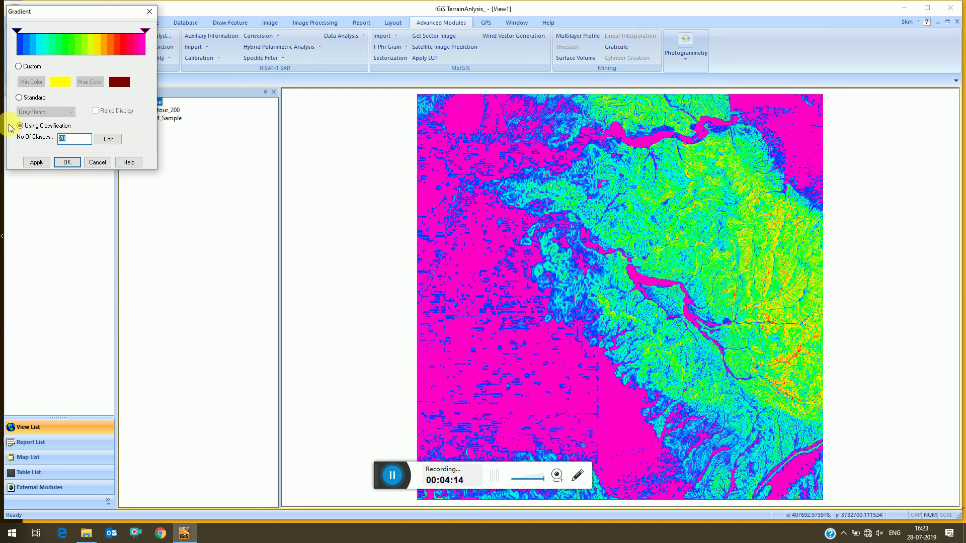
Apply 10 classes to Slope and colour them with a smooth blue-to-magenta spectrum.
left_click(35, 162)
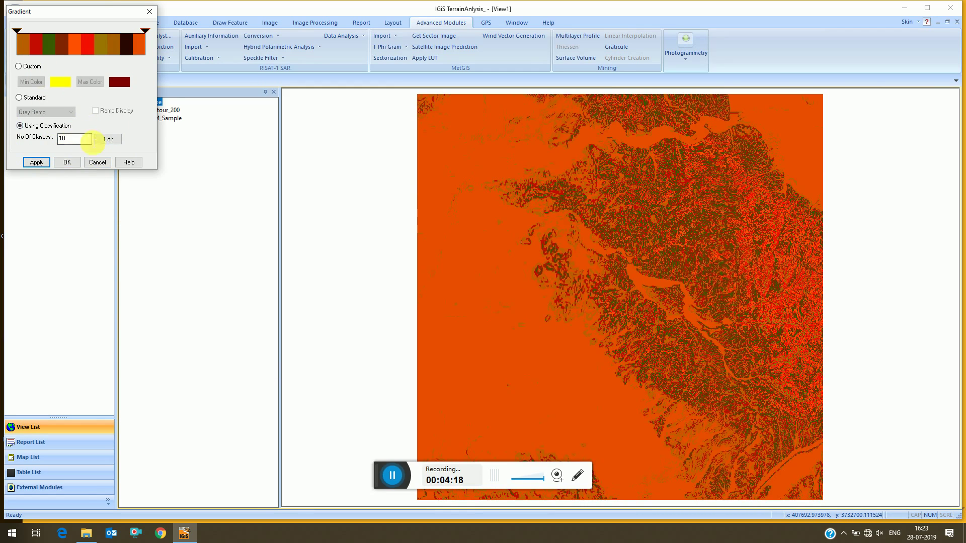
left_click(103, 140)
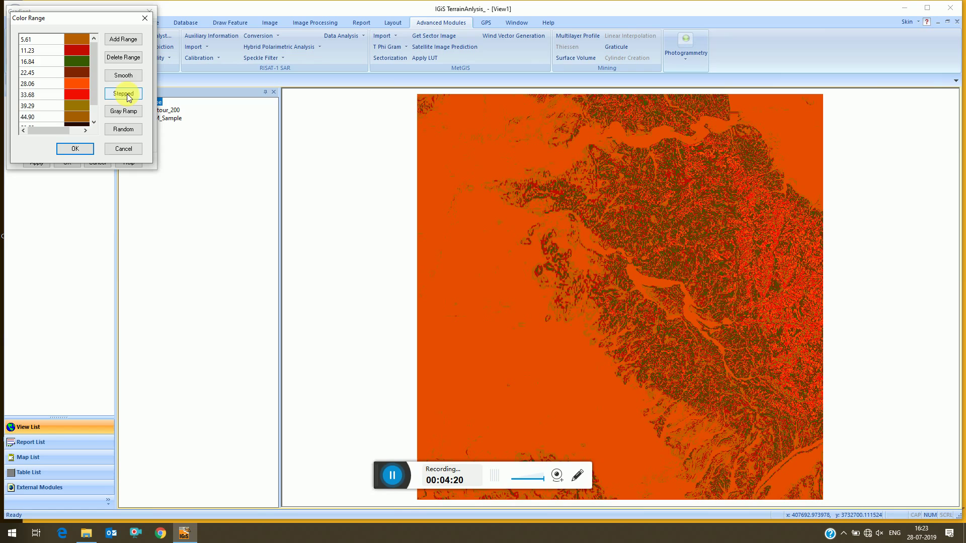
left_click(123, 75)
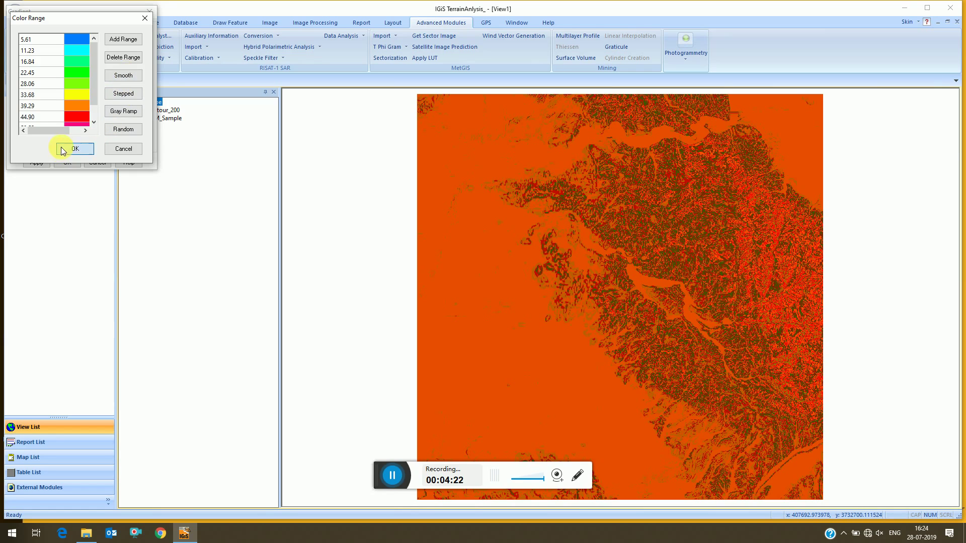
left_click(64, 149)
left_click(36, 162)
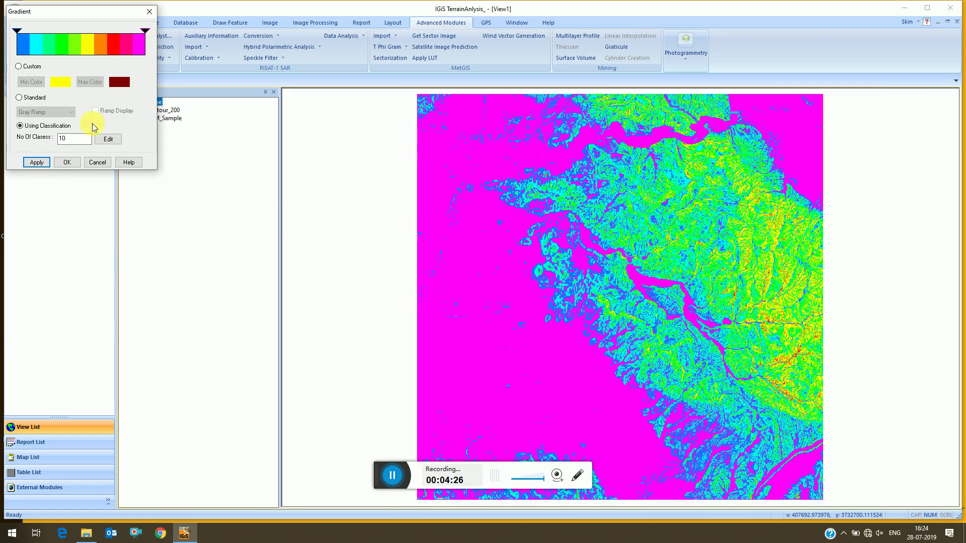
Close the colour settings and briefly expand the Slope layer's ten-class list.
left_click(66, 163)
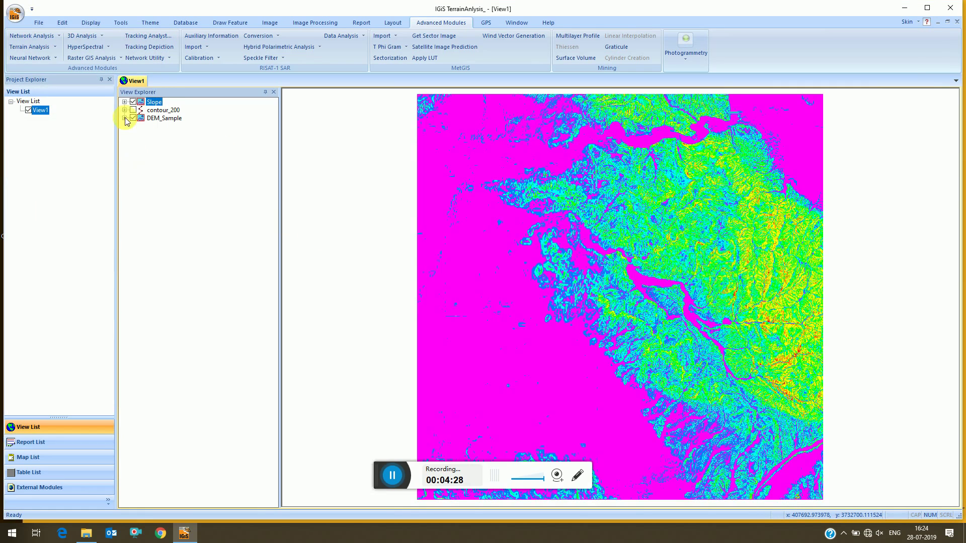
left_click(125, 102)
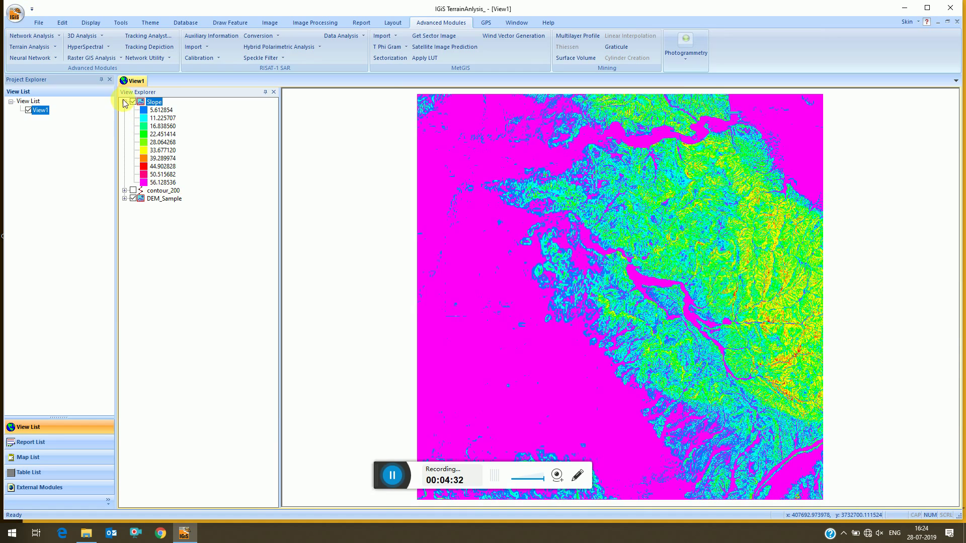
left_click(125, 102)
Hide the Slope layer, select DEM_Sample, and bring up the Terrain Analysis tools.
left_click(133, 102)
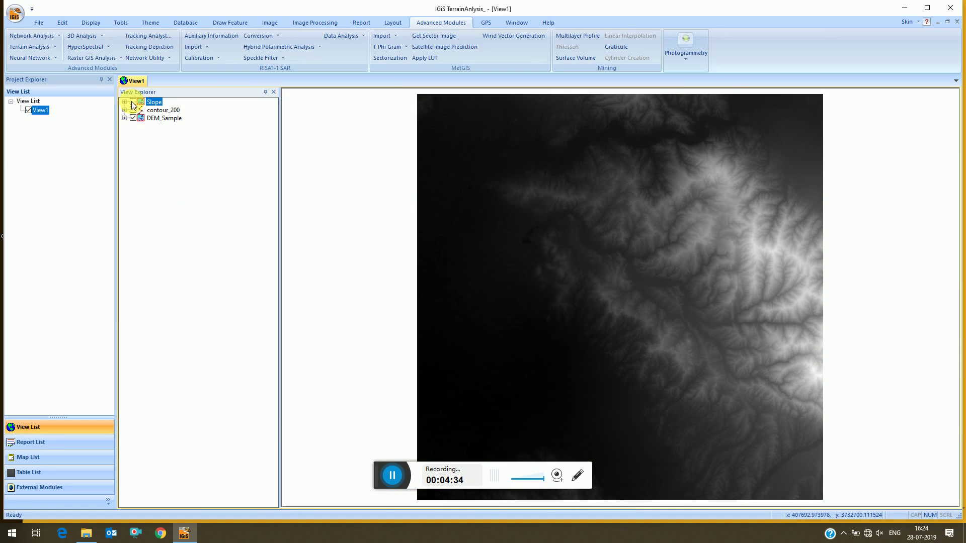
left_click(173, 118)
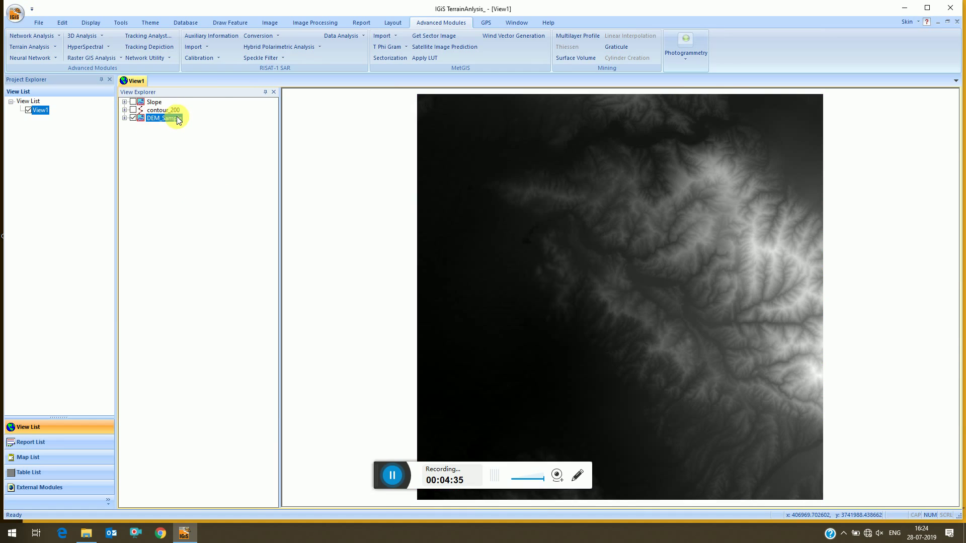
left_click(39, 45)
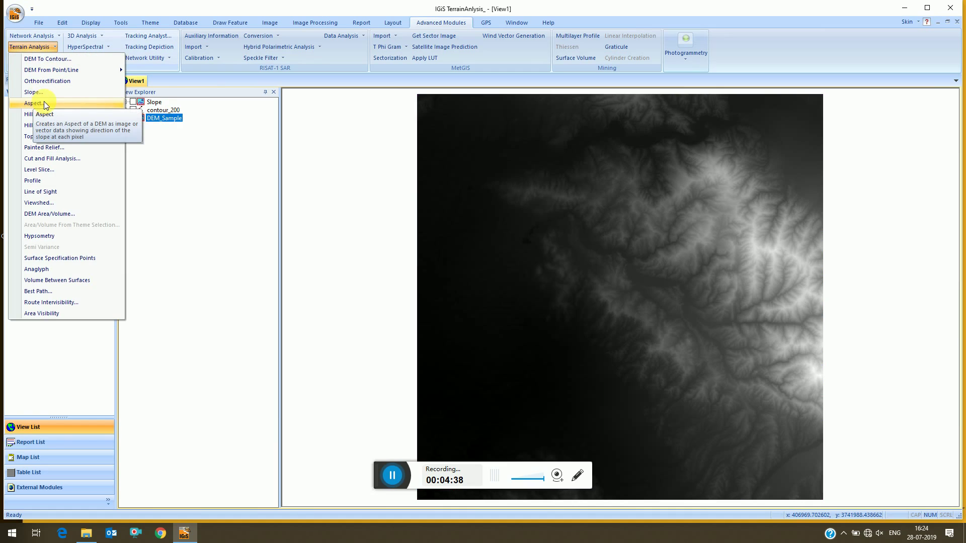